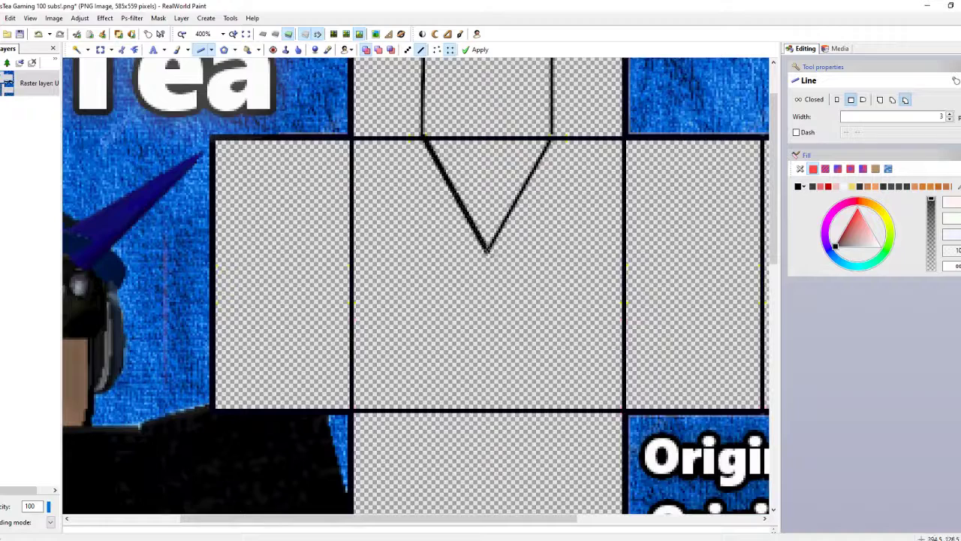
- Thicken the sides and top edge of the neck opening above the V with 3-pixel black lines
key("ctrl+plus")
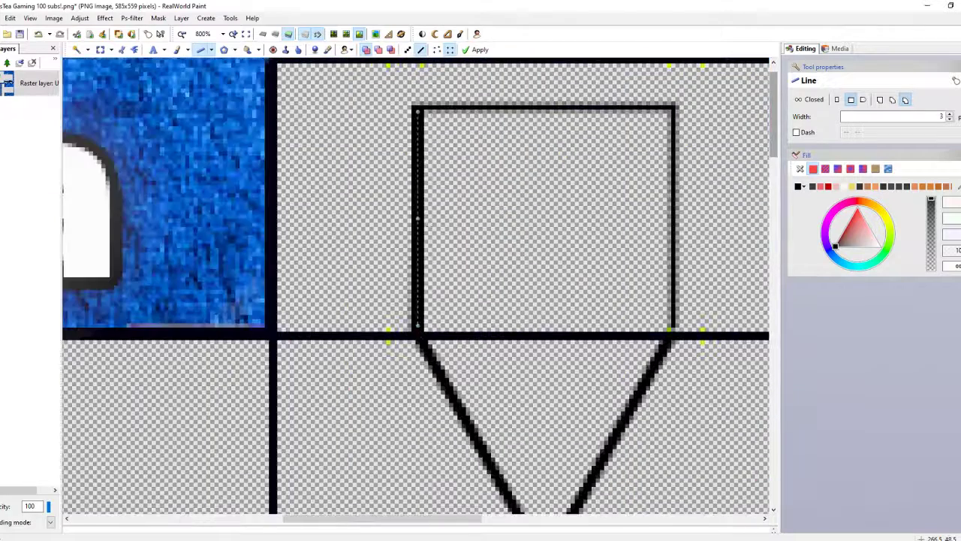
mouse_move(418, 108)
left_mouse_down()
mouse_move(669, 108)
mouse_move(670, 321)
left_mouse_up()
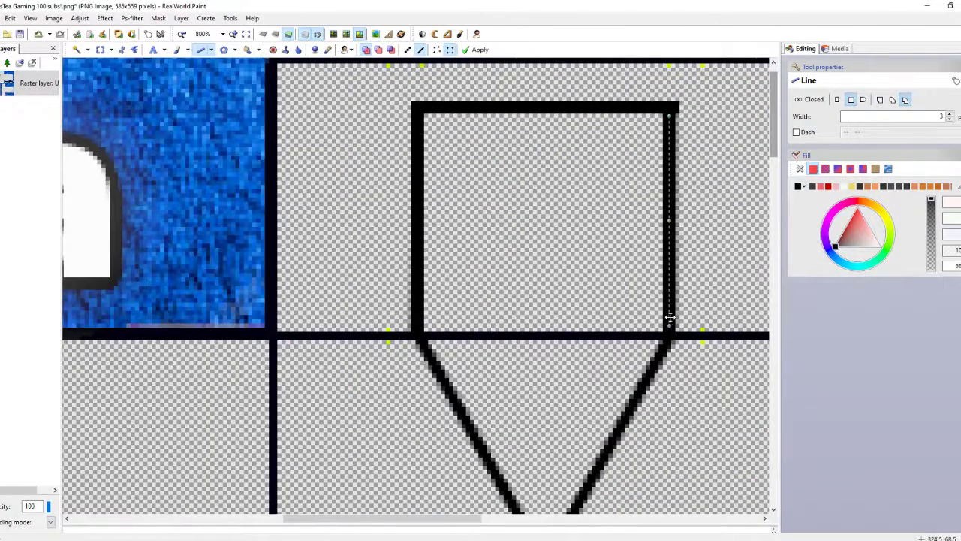
- Select and delete the stray yellow and pink specks along the outlines of the torso panels
left_click(111, 50)
left_click(98, 112)
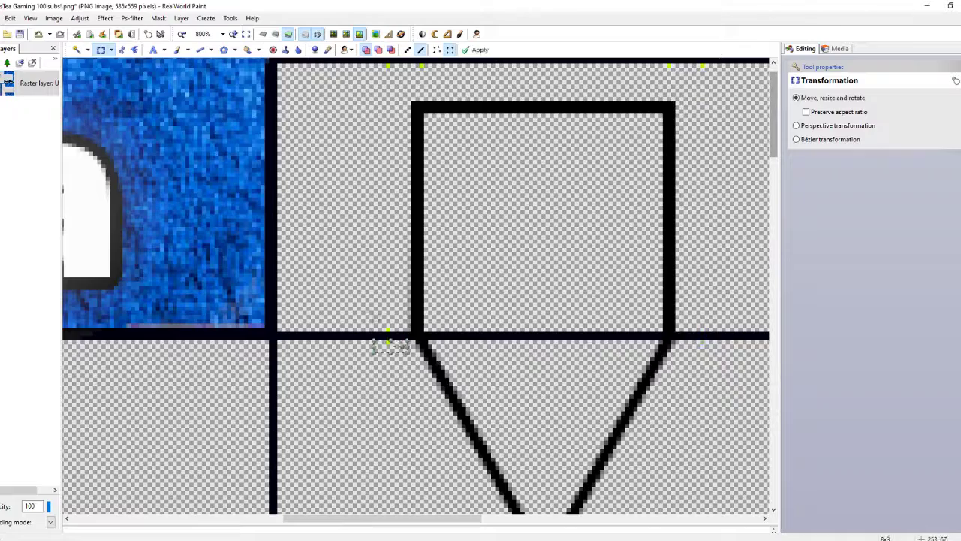
scroll(487, 342, "down", 3)
scroll(487, 342, "up", 5)
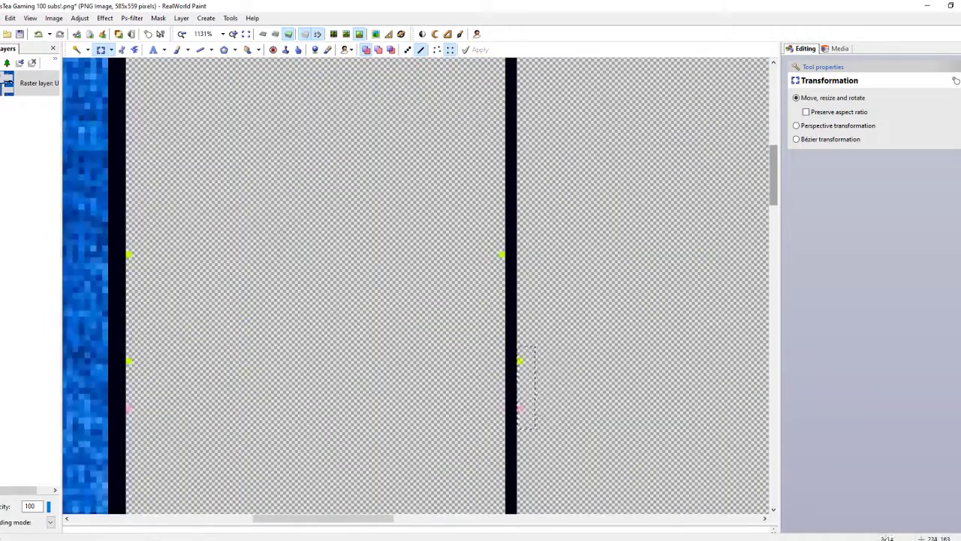
scroll(135, 417, "down", 2)
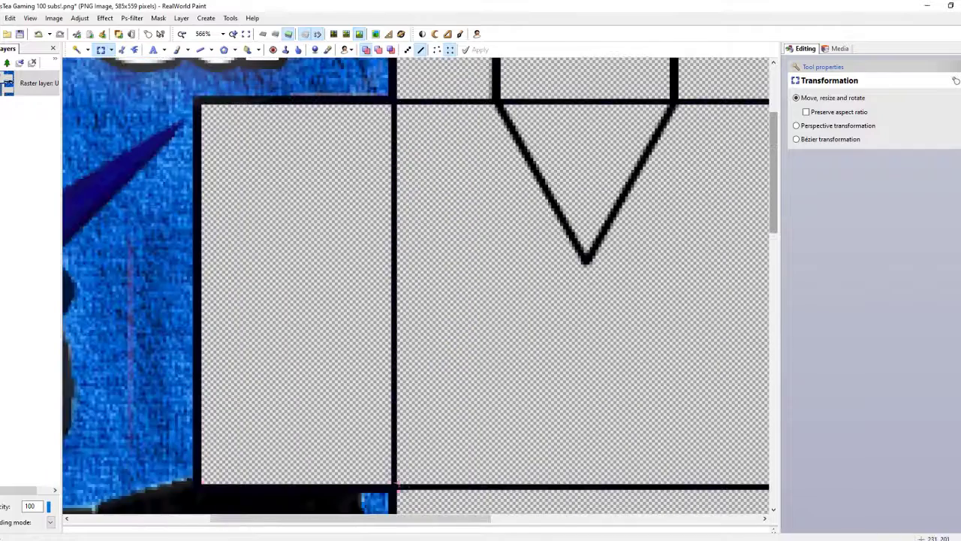
scroll(397, 489, "up", 3)
scroll(391, 473, "down", 2)
scroll(592, 353, "up", 4)
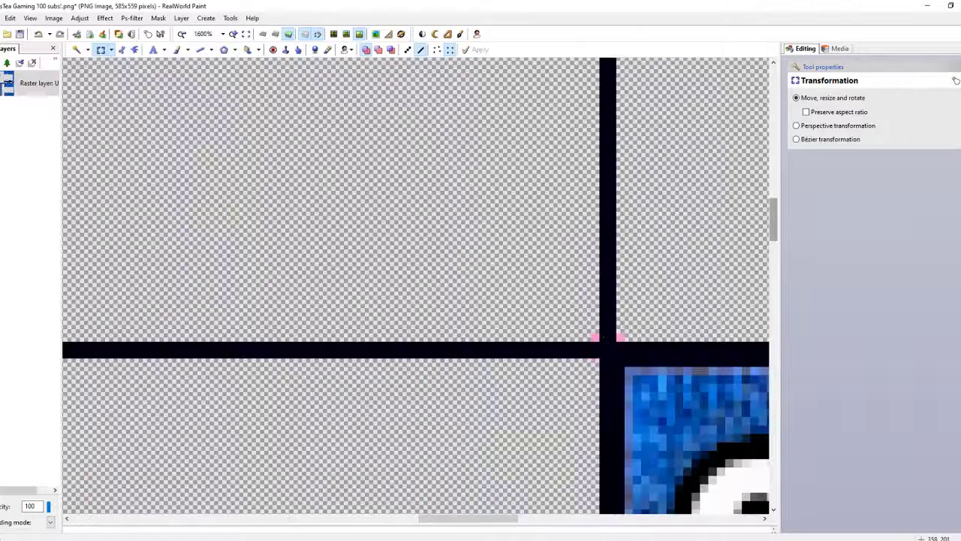
scroll(594, 338, "down", 2)
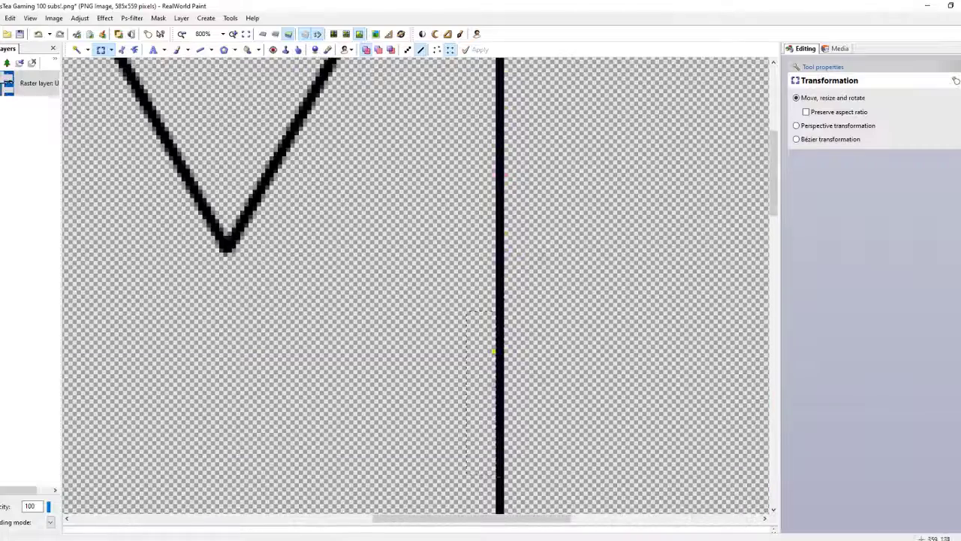
scroll(575, 368, "down", 2)
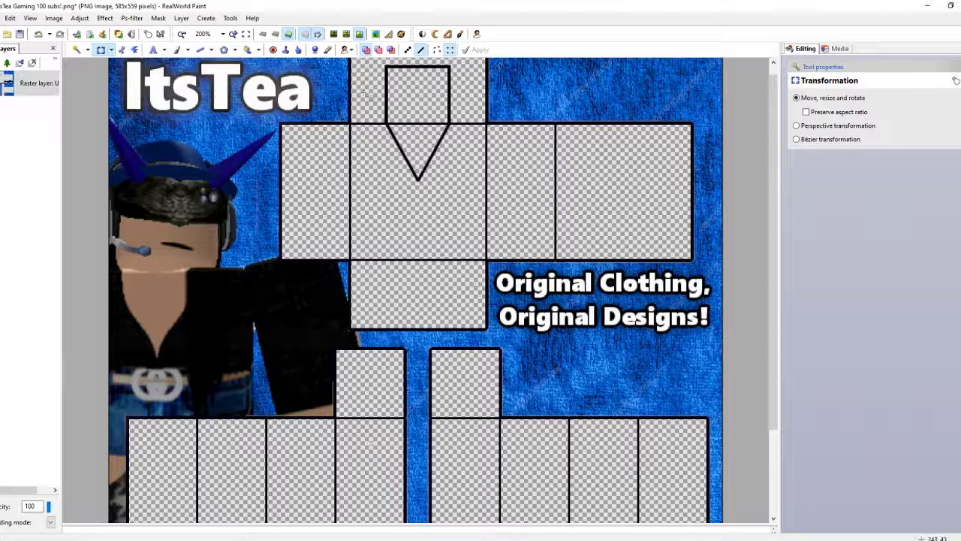
- Flood fill the torso and sleeve panels with off-white, keeping the neck opening, cuff strips and hand panels transparent
left_click(248, 50)
left_click(418, 218)
left_click(315, 192)
left_click(418, 293)
left_click(225, 469)
left_click(680, 465)
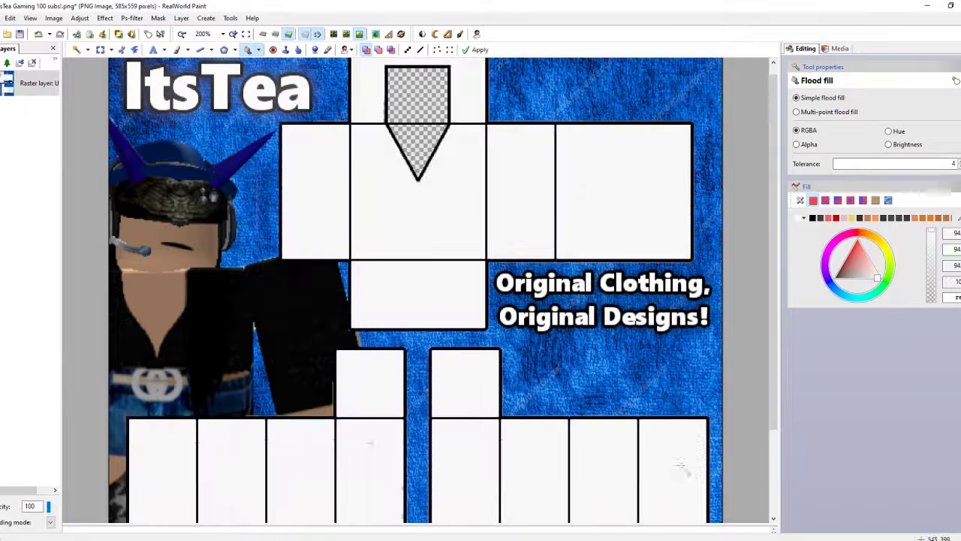
- Clean up the leftover pink specks along the sleeve panel outlines with the flood fill
scroll(188, 338, "up", 3)
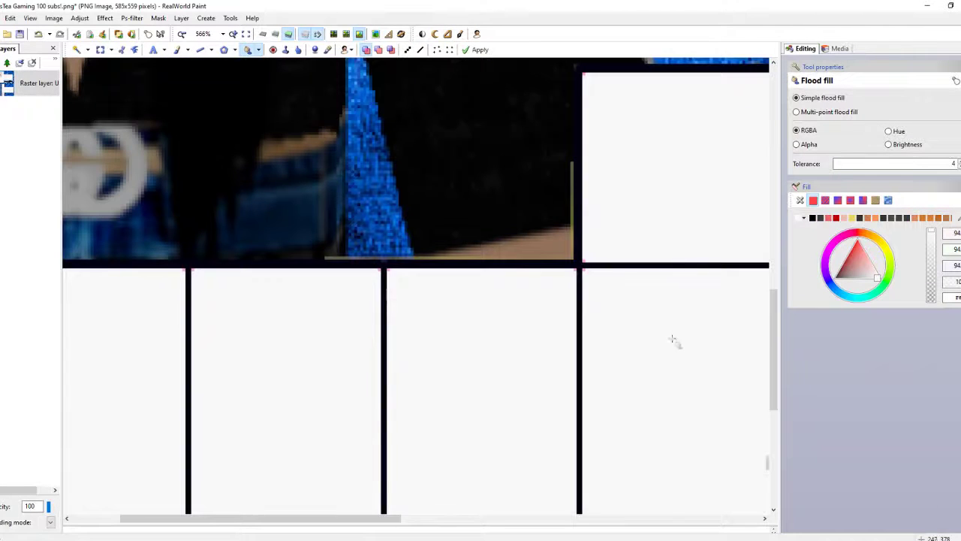
scroll(216, 252, "up", 1)
scroll(344, 299, "down", 1)
scroll(124, 320, "left", 2)
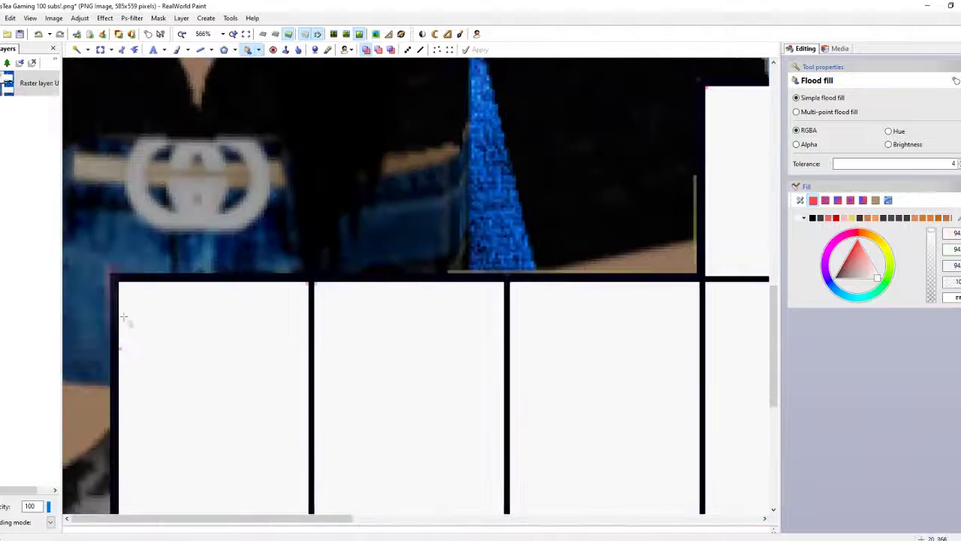
scroll(307, 283, "down", 3)
scroll(252, 201, "up", 3)
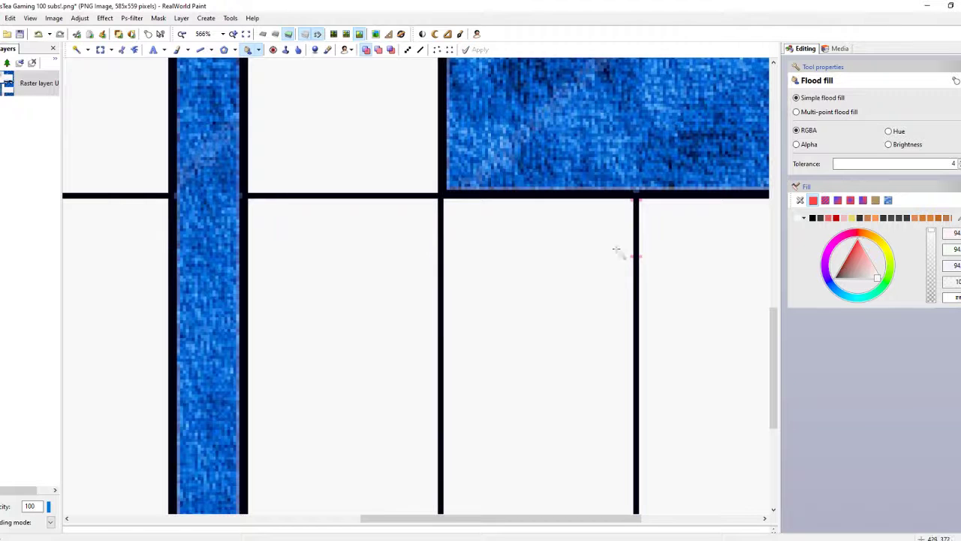
scroll(639, 259, "down", 3)
scroll(612, 306, "up", 3)
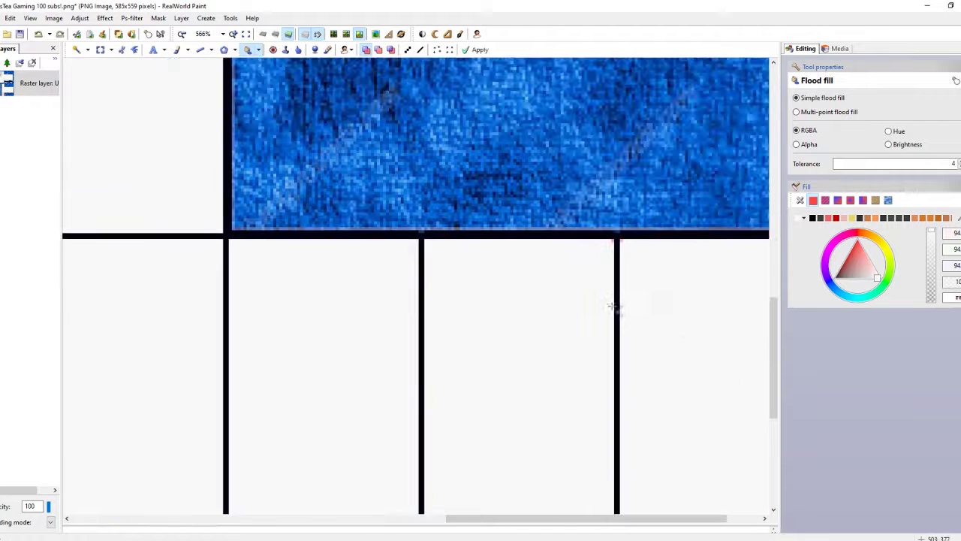
scroll(613, 241, "down", 2)
scroll(489, 210, "up", 1)
scroll(378, 156, "down", 3)
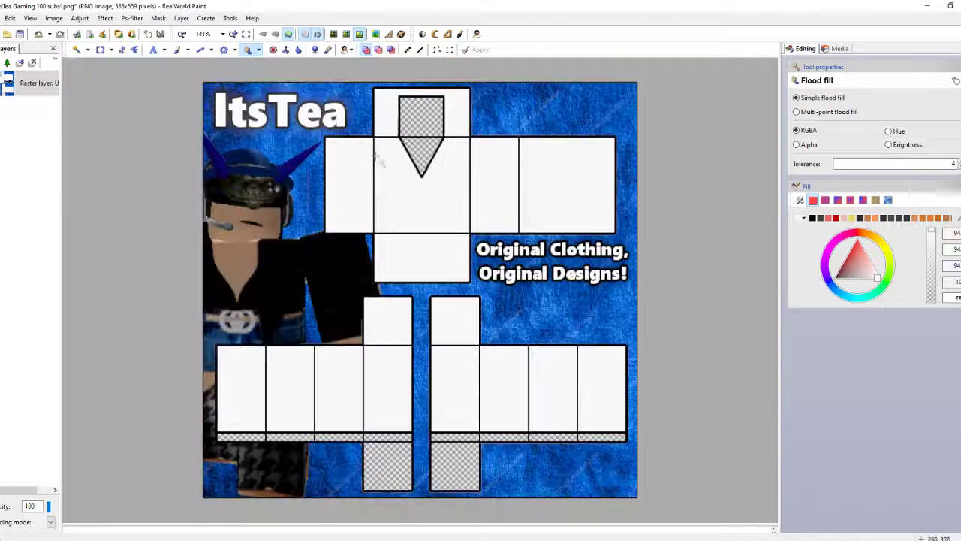
- Draw a vertical black stripe 11 pixels wide down the front torso panel, between its left edge and the neckline
left_click(201, 49)
scroll(419, 137, "up", 3)
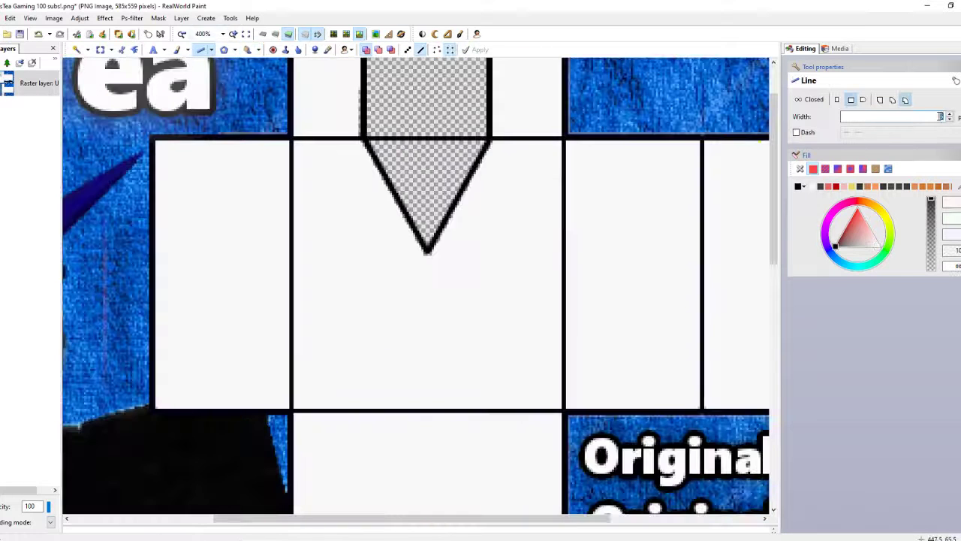
left_click_drag(311, 142, 310, 406)
scroll(310, 407, "up", 5)
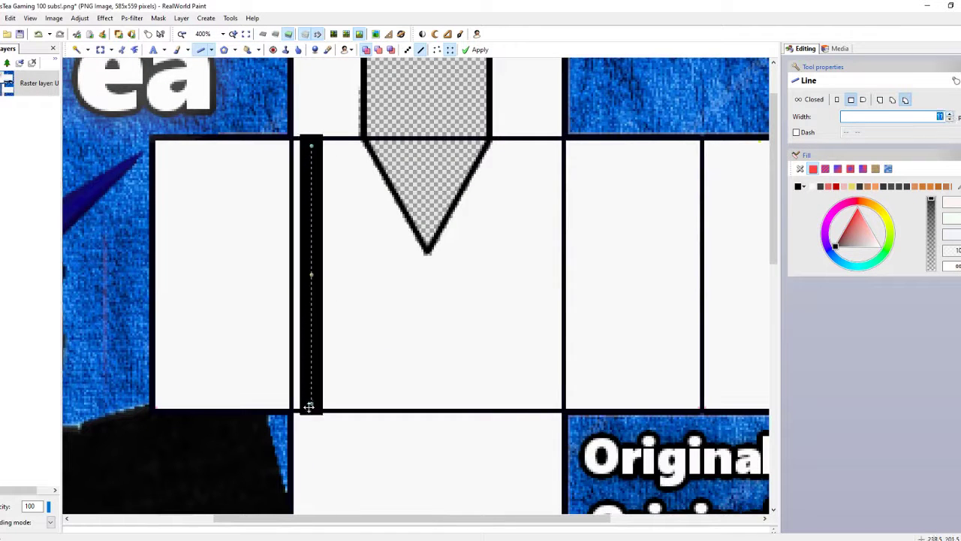
left_click_drag(313, 149, 330, 188)
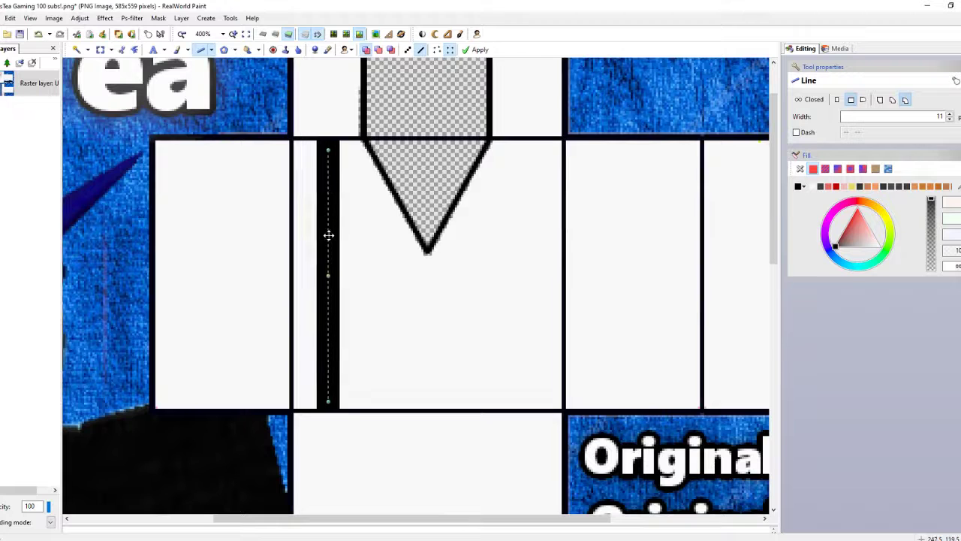
mouse_move(328, 235)
left_mouse_down()
mouse_move(302, 234)
mouse_move(328, 236)
left_mouse_up()
left_click_drag(359, 147, 360, 403)
left_click_drag(361, 345, 378, 328)
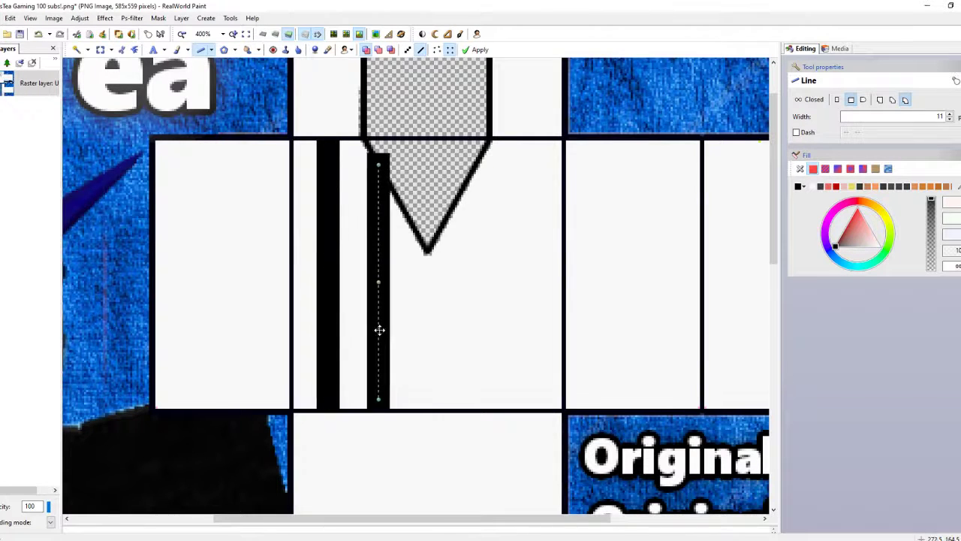
scroll(361, 333, "up", 2)
scroll(418, 248, "down", 2)
- Add a new layer and draw a second 11-pixel vertical black stripe on the front torso, overlapping the left side of the V-neck
key("ctrl+shift+n")
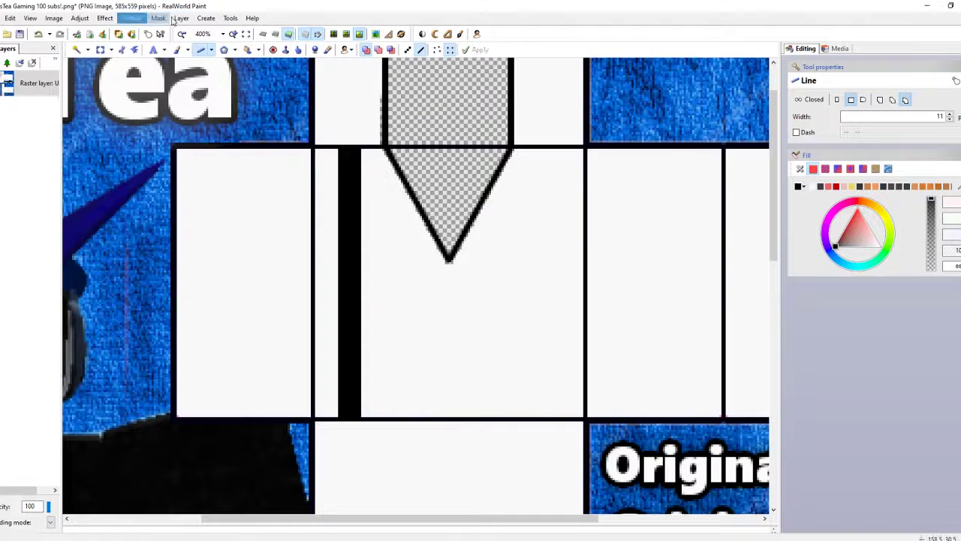
left_click_drag(399, 165, 400, 407)
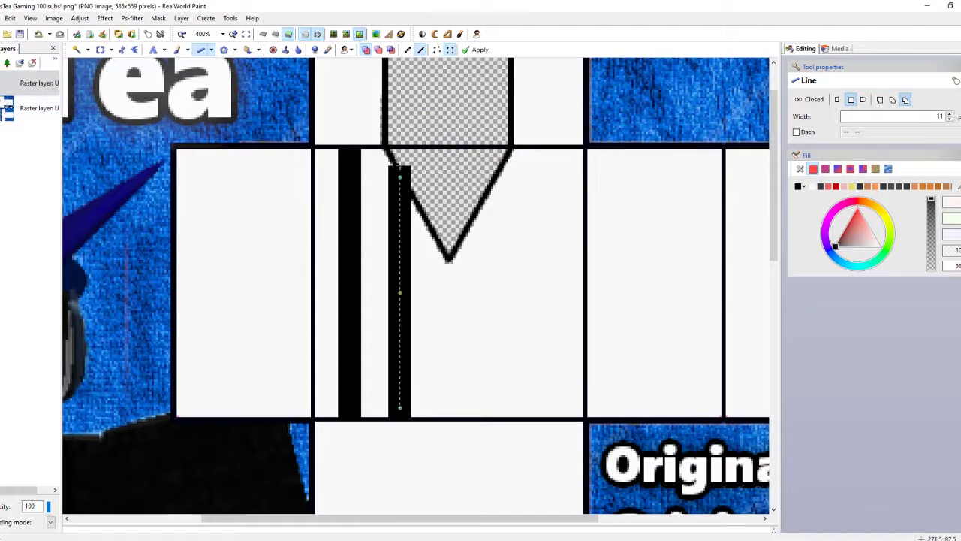
scroll(379, 419, "up", 1)
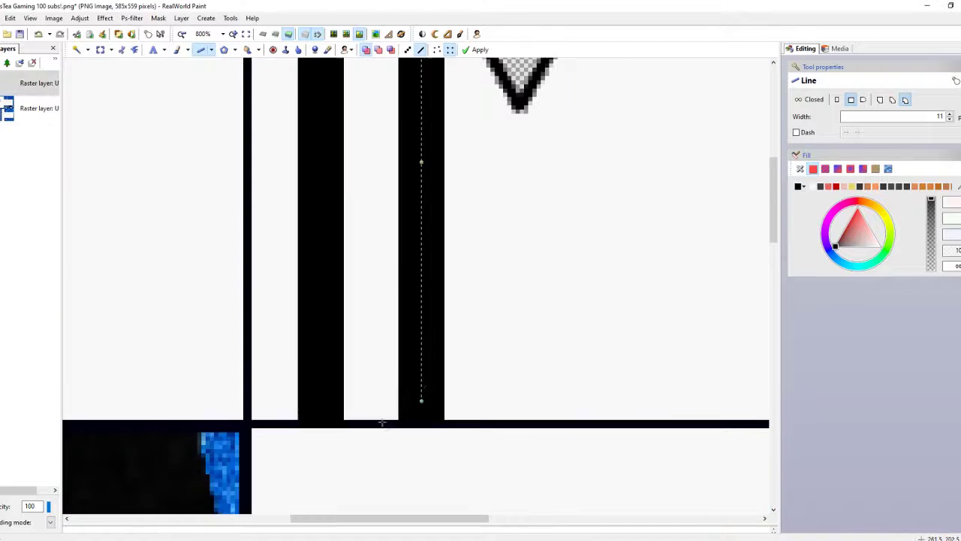
left_click_drag(425, 382, 421, 382)
scroll(420, 382, "down", 1)
- Draw three more evenly spaced 11-pixel stripes across the front torso and clear the stripe parts inside the V-neck
mouse_move(501, 189)
left_mouse_down()
mouse_move(516, 353)
mouse_move(503, 362)
left_mouse_up()
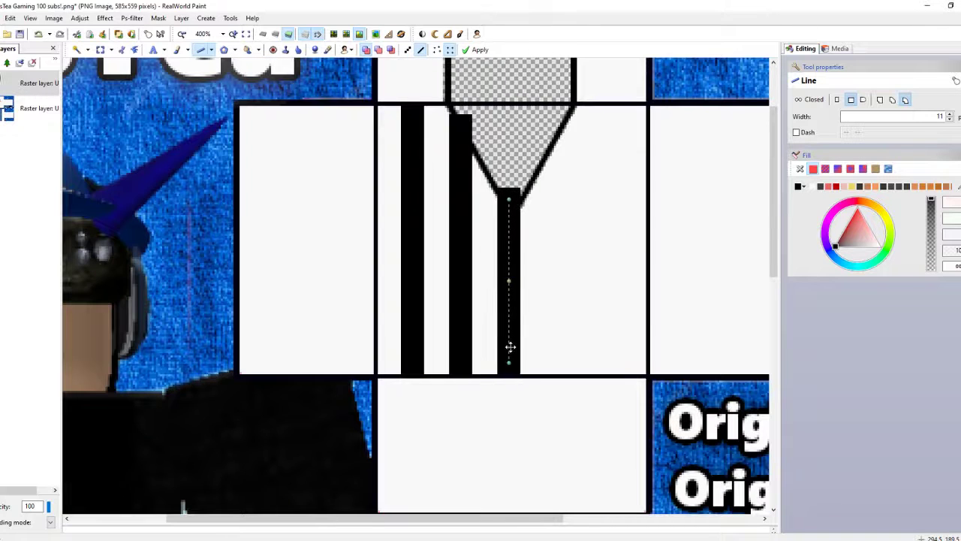
left_click_drag(506, 518, 559, 519)
scroll(558, 518, "up", 1)
scroll(446, 243, "up", 1)
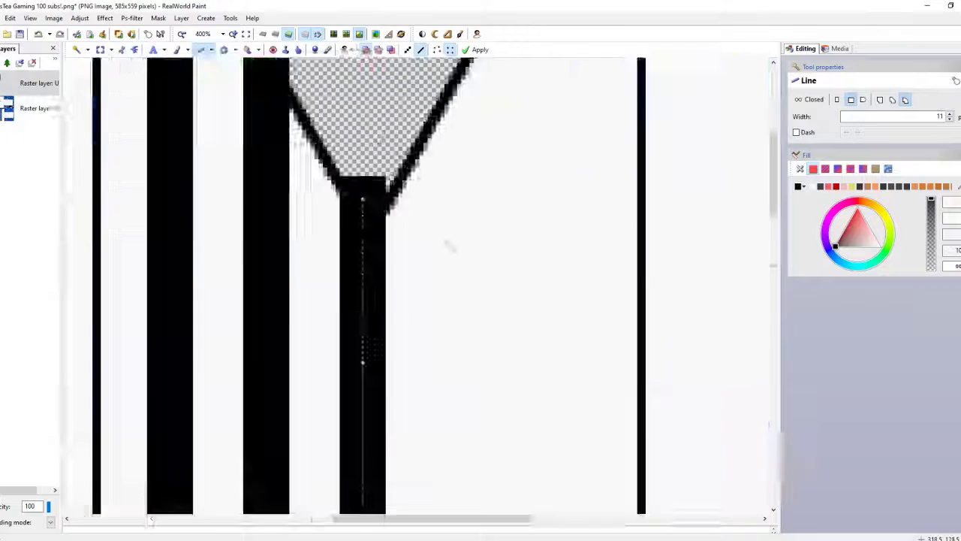
scroll(447, 243, "down", 1)
left_click_drag(448, 141, 449, 374)
left_click_drag(499, 124, 498, 372)
left_click(76, 49)
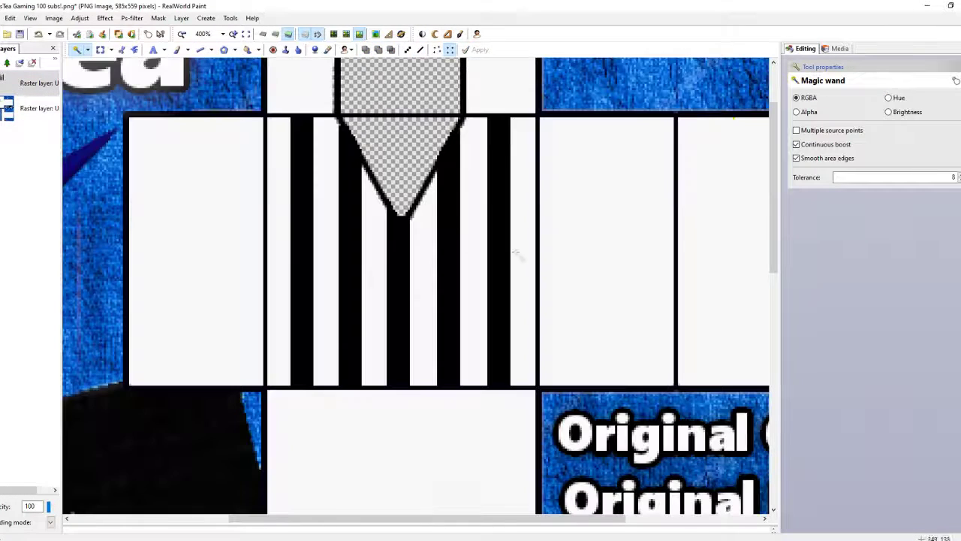
- Extend the outer and centre stripes into the panel above the front torso, around the neck opening
scroll(417, 286, "up", 2)
left_click(200, 50)
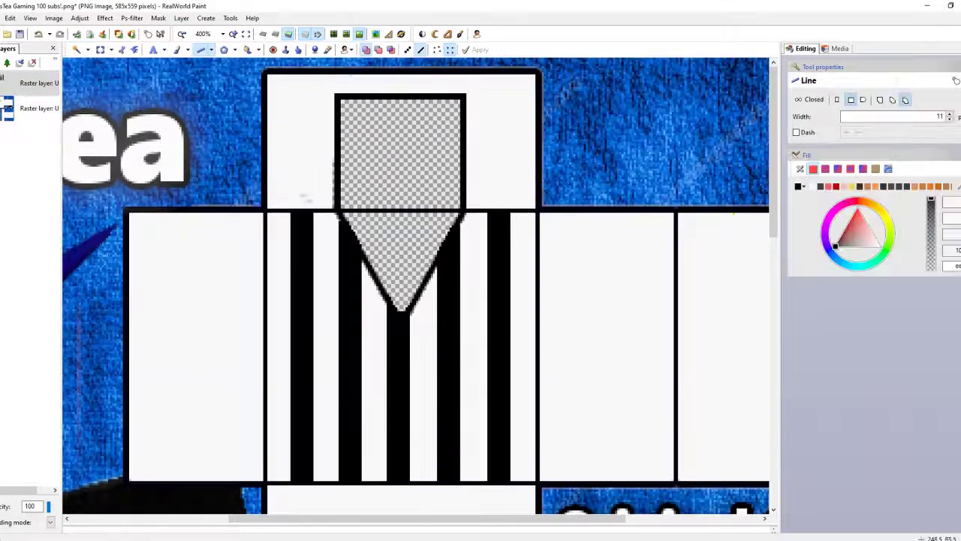
left_click_drag(300, 211, 300, 76)
left_click_drag(499, 212, 499, 84)
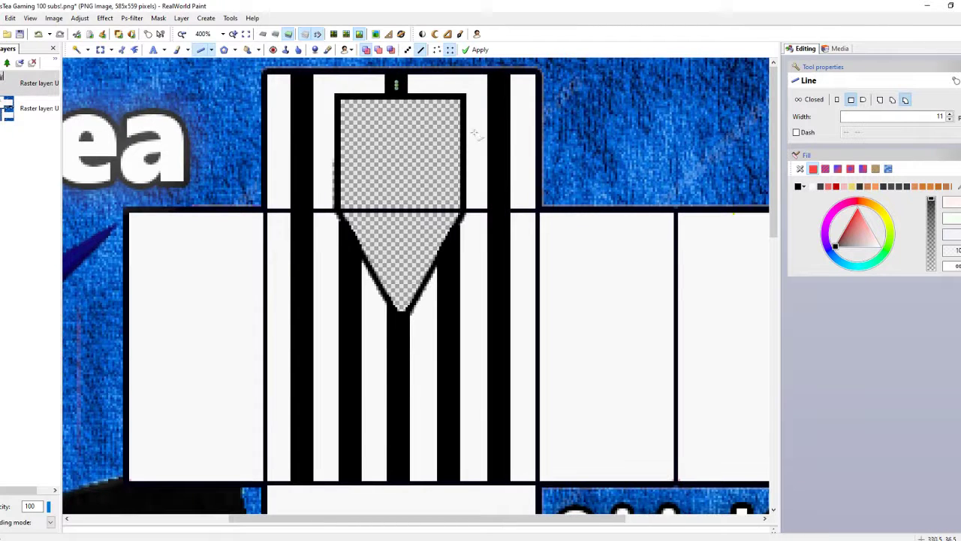
- Draw three evenly spaced 11-pixel vertical black stripes on the side panel right of the front torso
left_click_drag(558, 217, 557, 471)
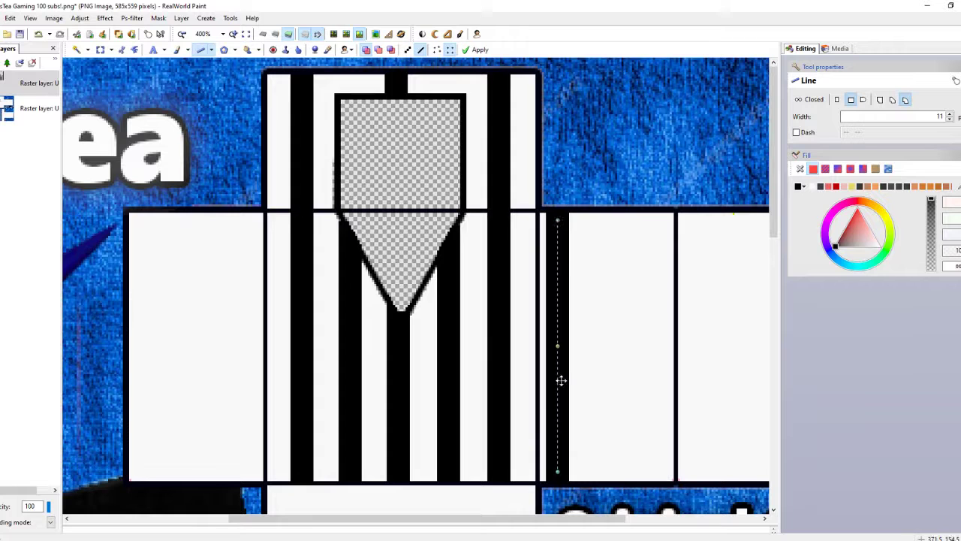
left_click_drag(561, 381, 584, 386)
mouse_move(629, 207)
left_mouse_down()
mouse_move(630, 466)
mouse_move(625, 440)
left_mouse_up()
scroll(618, 333, "up", 1)
scroll(618, 333, "down", 1)
mouse_move(625, 142)
left_mouse_down()
mouse_move(616, 388)
mouse_move(631, 377)
left_mouse_up()
- Select the side panel's three-stripe block and place copies of it across the back torso panel
scroll(571, 283, "right", 3)
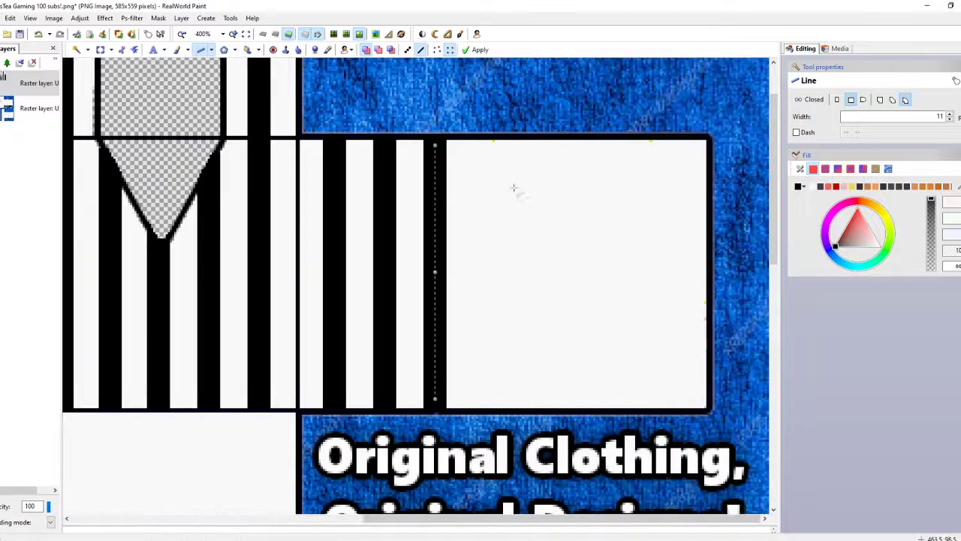
key("t")
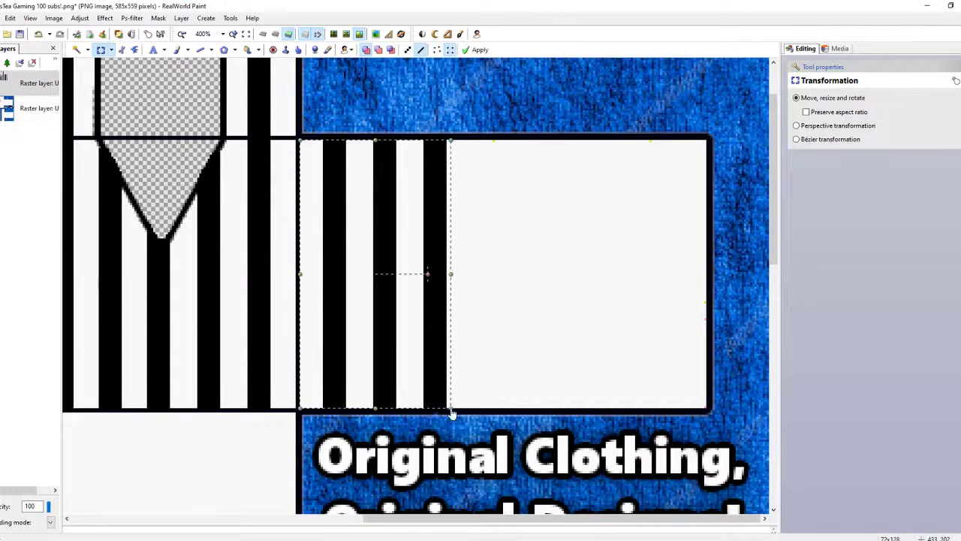
mouse_move(364, 322)
left_mouse_down()
mouse_move(504, 322)
mouse_move(515, 314)
mouse_move(103, 223)
mouse_move(633, 301)
left_mouse_up()
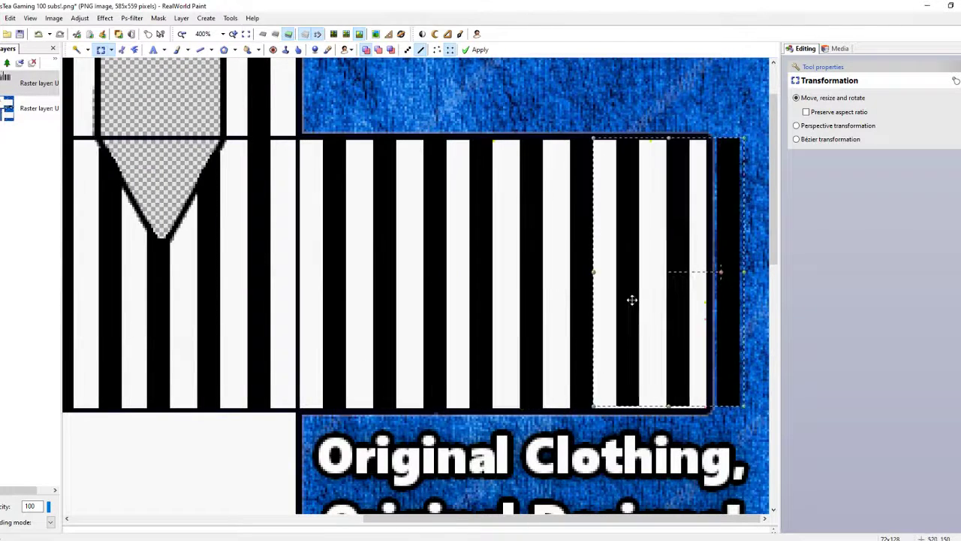
- Paste the three-stripe block onto the side panel left of the front torso and align it with the panel edges
scroll(639, 135, "down", 1)
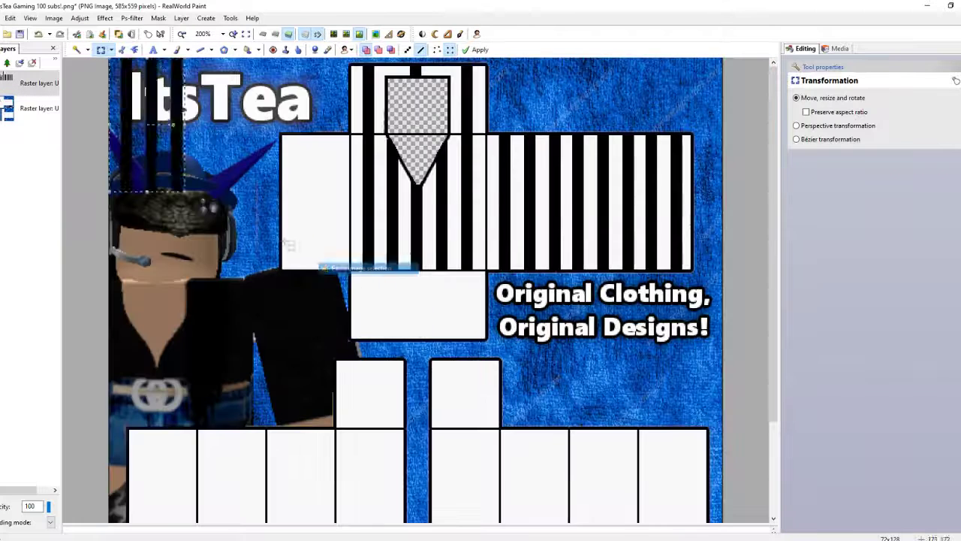
scroll(311, 225, "up", 1)
right_click(322, 228)
key("Escape")
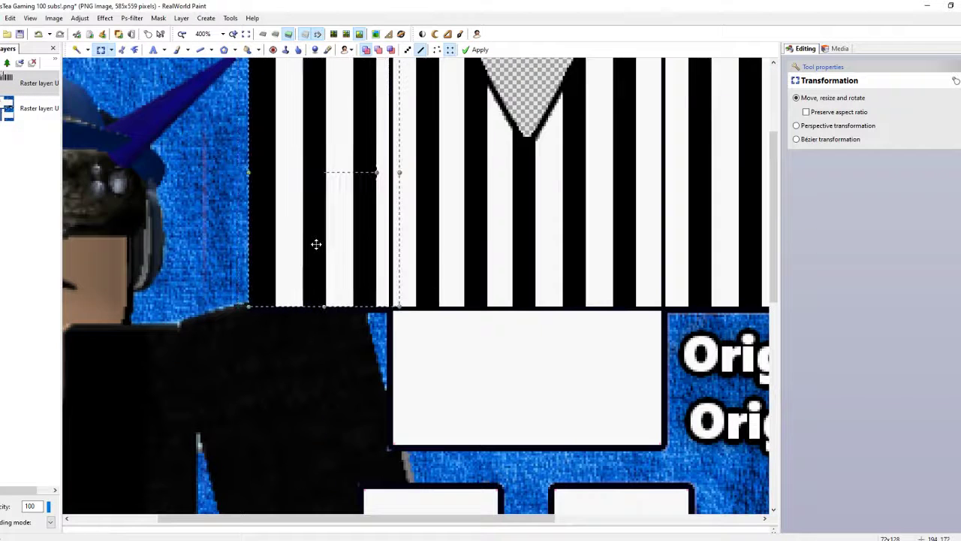
left_click_drag(316, 244, 314, 236)
scroll(315, 241, "down", 1)
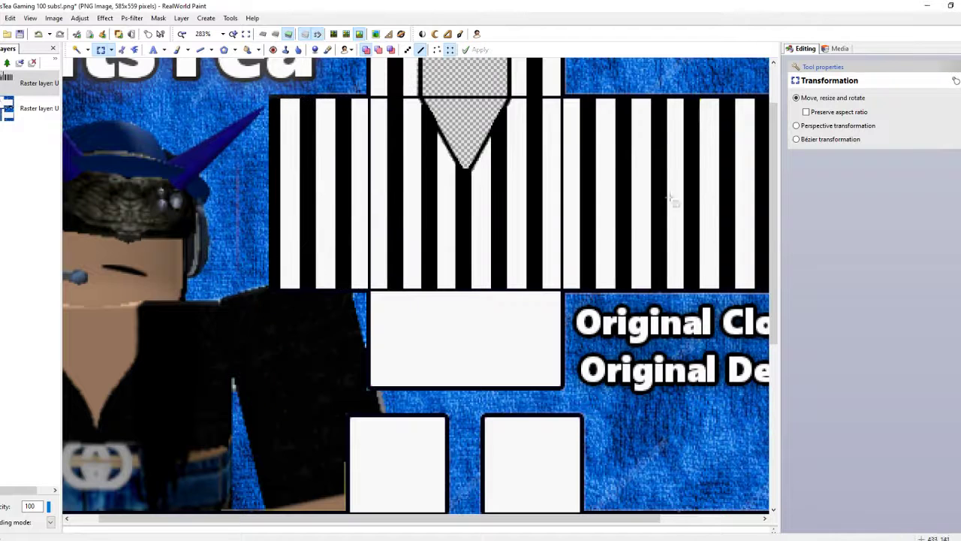
- Continue the five front torso stripes down through the panel below it with 11-pixel vertical black lines
scroll(427, 255, "up", 1)
left_click_drag(350, 179, 478, 372)
key("l")
left_click_drag(380, 304, 382, 442)
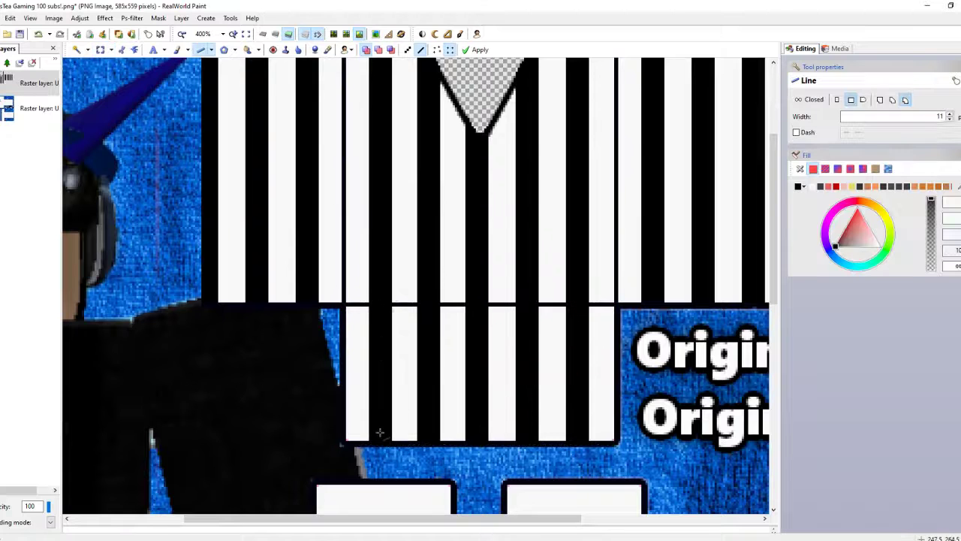
scroll(390, 317, "down", 3)
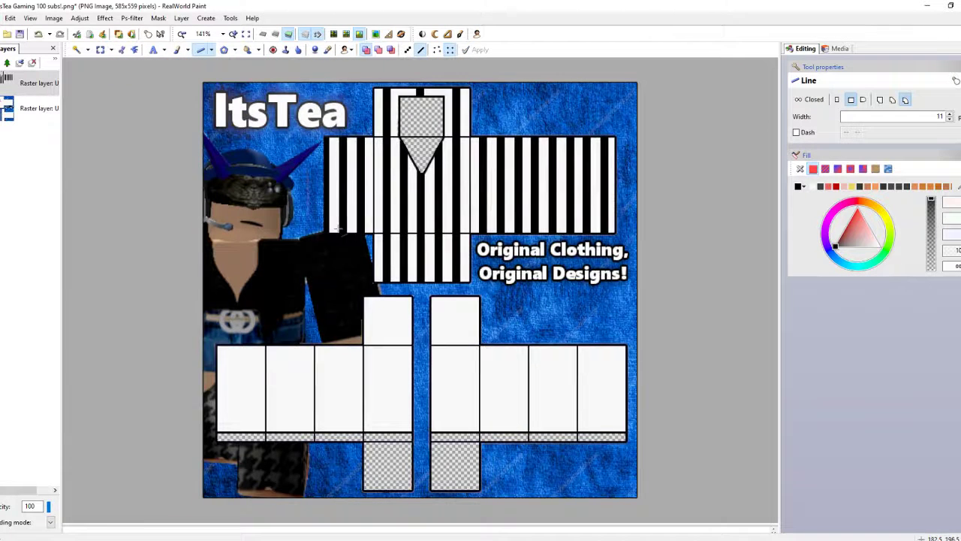
- Select the three-stripe block right of the front torso and place a copy on the left sleeve panel beside the central gap
key("t")
scroll(440, 121, "up", 3)
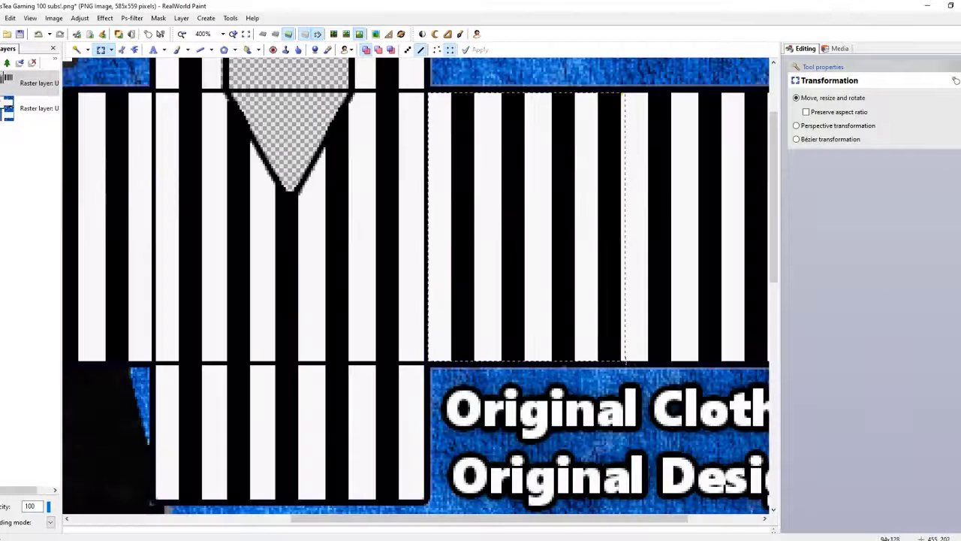
left_click_drag(626, 362, 613, 362)
scroll(423, 315, "down", 3)
scroll(386, 378, "up", 3)
left_click_drag(470, 158, 354, 369)
scroll(415, 285, "down", 2)
key("Return")
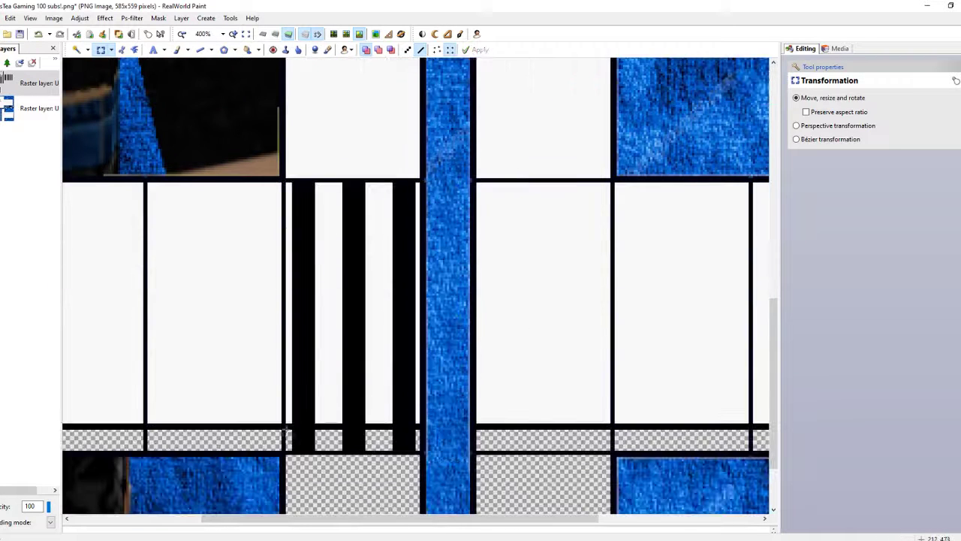
- Paste the sleeve-height three-stripe block onto the three remaining panels of the left sleeve, aligned with the panel edges
key("ctrl+v")
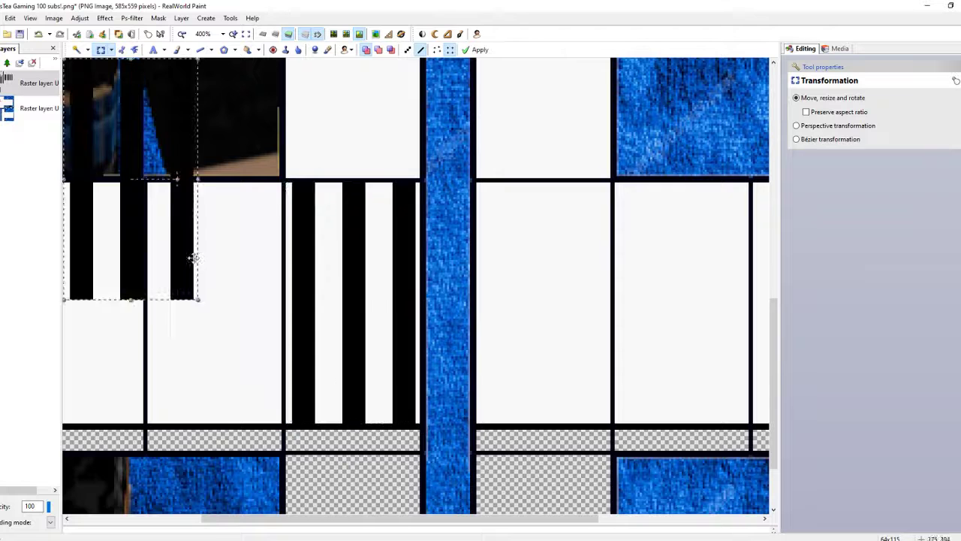
left_click_drag(193, 258, 258, 351)
scroll(316, 375, "left", 3)
key("ctrl+v")
left_click_drag(173, 223, 350, 348)
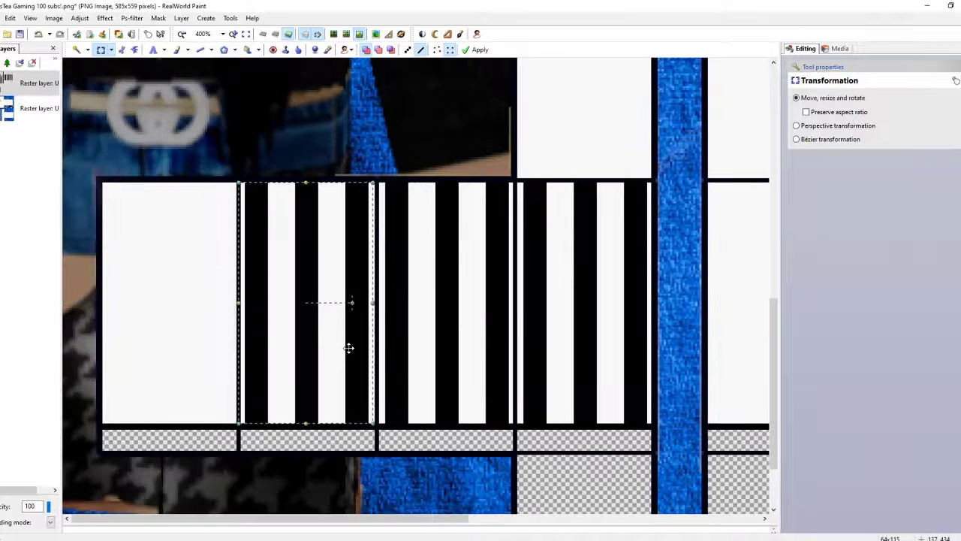
key("ctrl+v")
left_click_drag(158, 219, 221, 351)
- Paste the three-stripe block across all four panels of the right sleeve and align the copies with the panel edges
scroll(222, 351, "right", 6)
key("ctrl+v")
left_click_drag(177, 233, 389, 332)
key("ctrl+v")
left_click_drag(168, 198, 655, 384)
key("ctrl+v")
scroll(664, 471, "right", 1)
left_click_drag(585, 373, 726, 373)
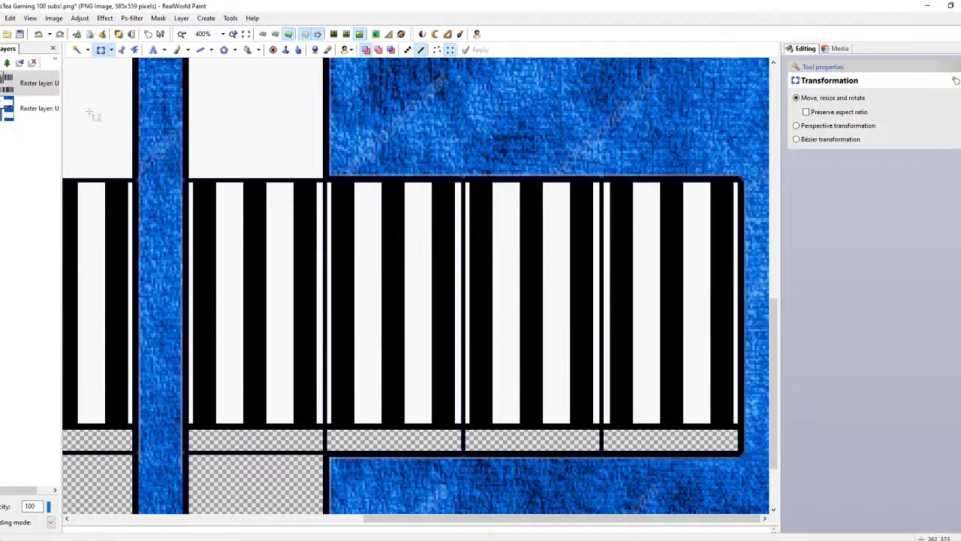
- Continue the stripes up through the top panels above both sleeves with 11-pixel vertical black lines
left_click(200, 49)
mouse_move(363, 220)
left_mouse_down()
mouse_move(364, 346)
mouse_move(413, 217)
left_mouse_up()
mouse_move(502, 216)
left_mouse_down()
mouse_move(502, 347)
mouse_move(553, 223)
left_mouse_up()
left_click_drag(602, 347, 603, 226)
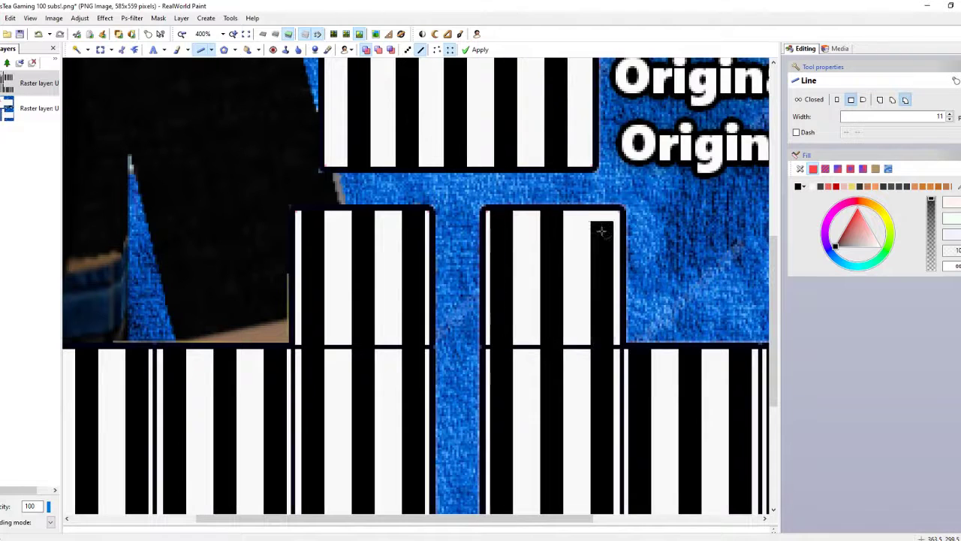
- Flood-fill the leftover corner pixels of the upper sleeve panels with off-white and merge the stripe layer with the template layer
left_click(75, 50)
scroll(263, 235, "up", 2)
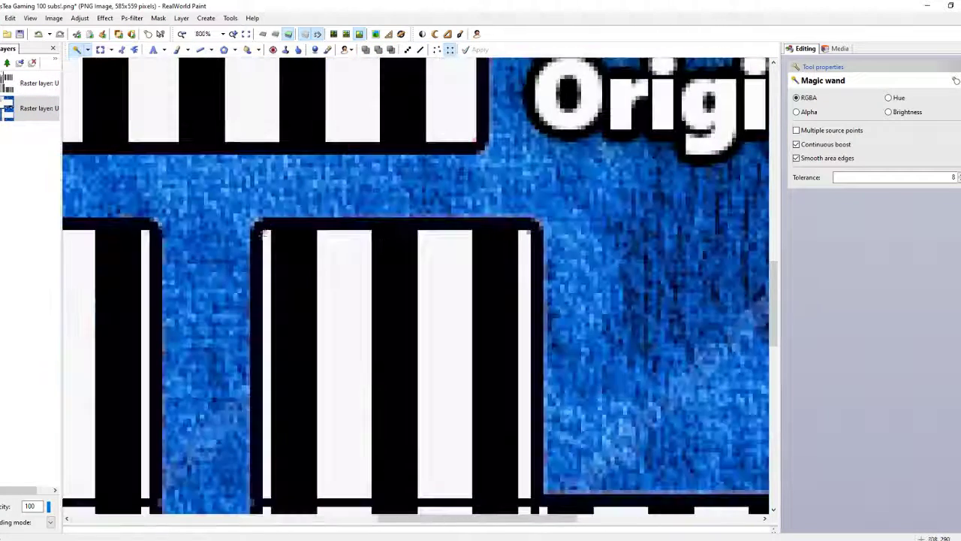
left_click(248, 50)
scroll(324, 180, "up", 1)
left_click(324, 180)
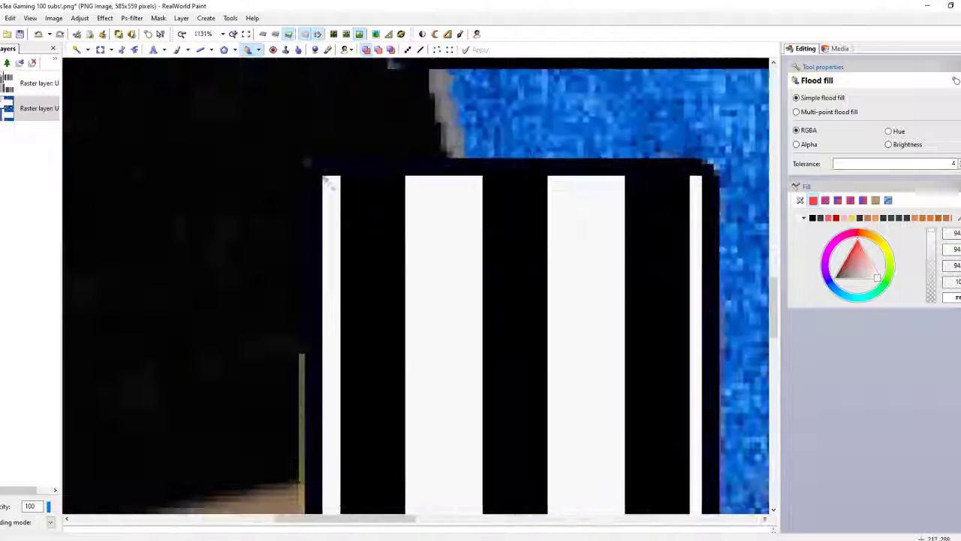
key("ctrl+z")
left_click(181, 18)
left_click(199, 61)
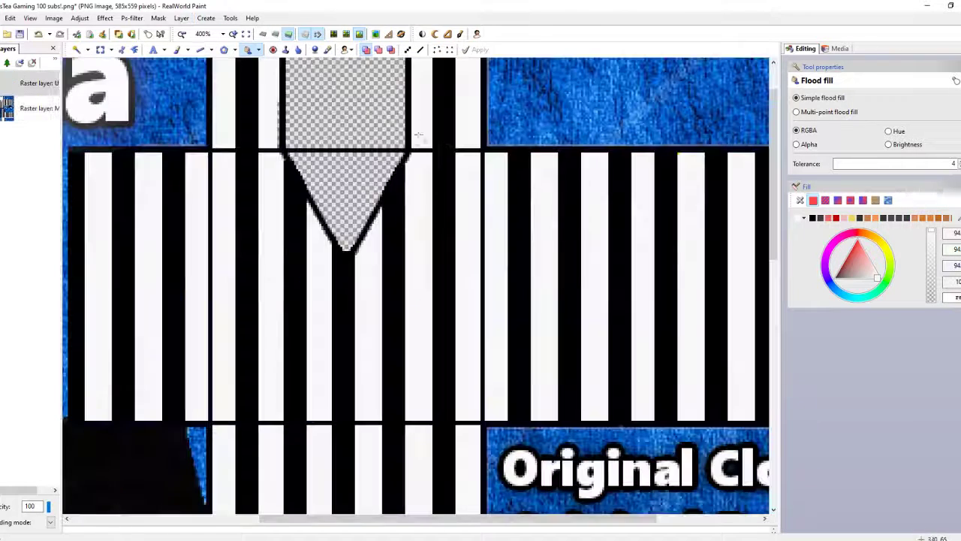
- Try a black star with shadow and blur effects beside the V-neck, with a dark red outside outline
left_click(223, 49)
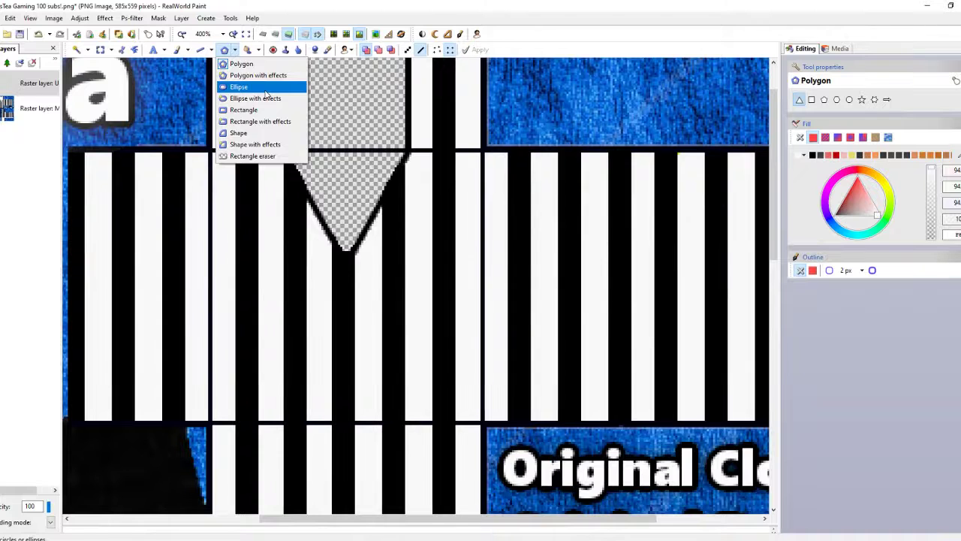
left_click(237, 75)
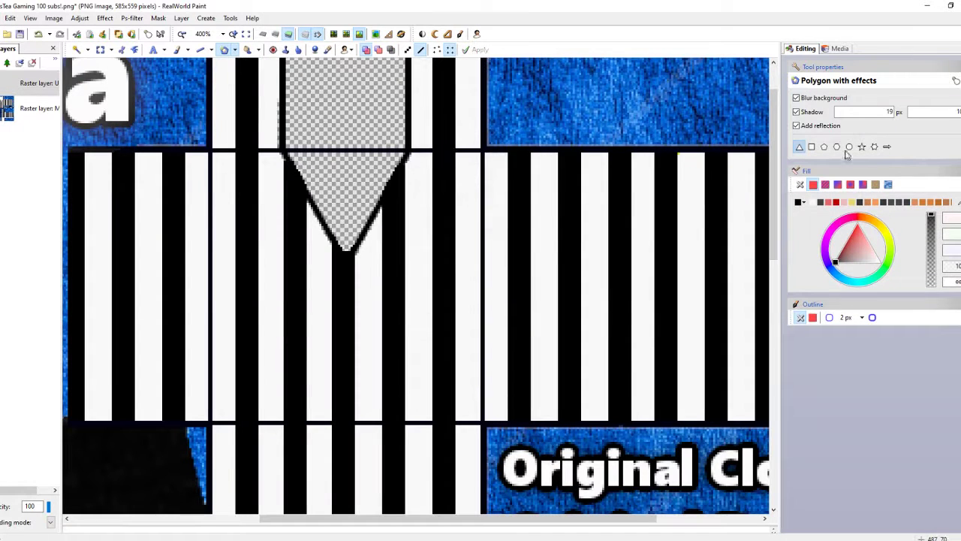
mouse_move(388, 197)
left_mouse_down()
mouse_move(417, 237)
mouse_move(480, 274)
left_mouse_up()
left_click(104, 18)
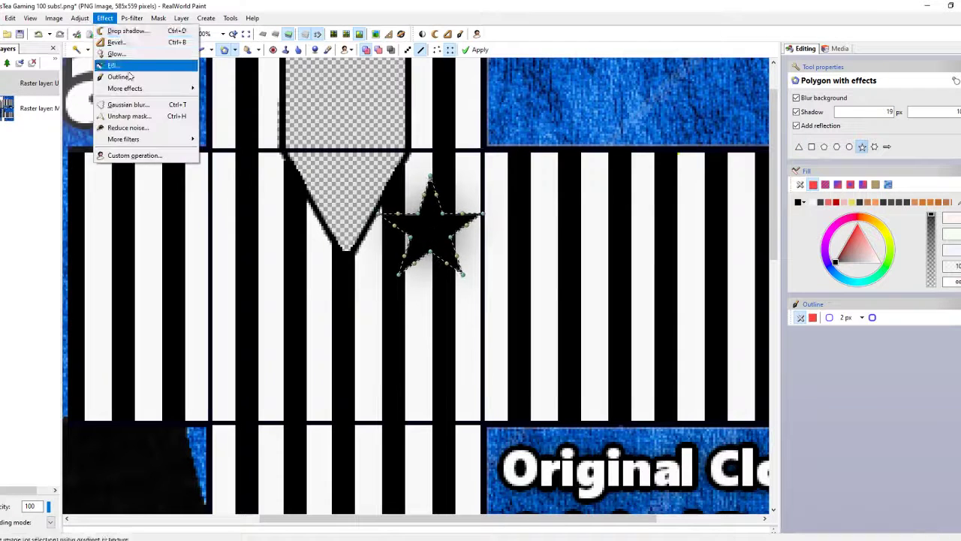
left_click(120, 64)
left_click(601, 174)
left_click(583, 218)
left_click_drag(626, 205, 610, 203)
left_click(610, 221)
left_click(621, 233)
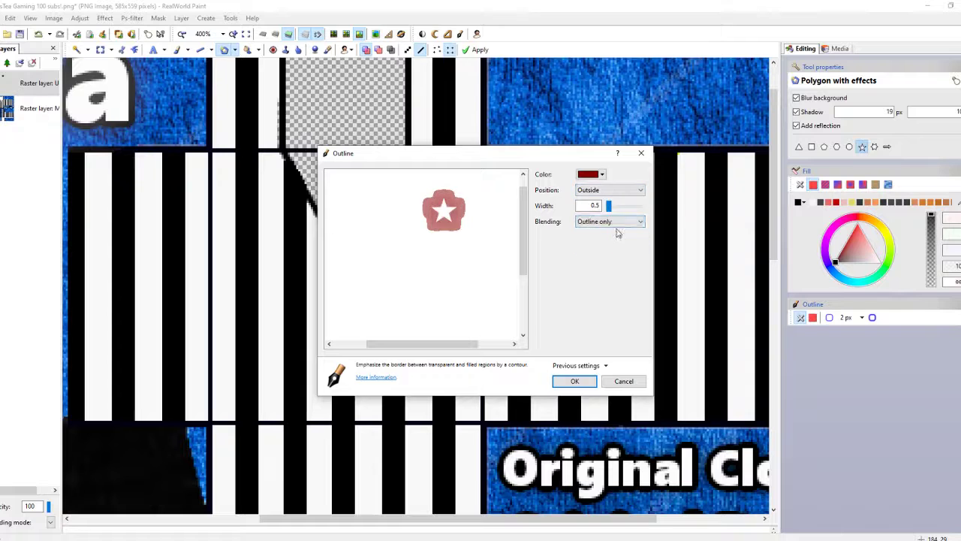
left_click(575, 381)
- Draw a plain black five-pointed star on the front torso just right of the V-neck
left_click(223, 50)
left_click(247, 65)
left_click(862, 99)
mouse_move(417, 244)
left_mouse_down()
mouse_move(473, 245)
mouse_move(464, 280)
mouse_move(440, 230)
mouse_move(460, 218)
left_mouse_up()
right_click(429, 221)
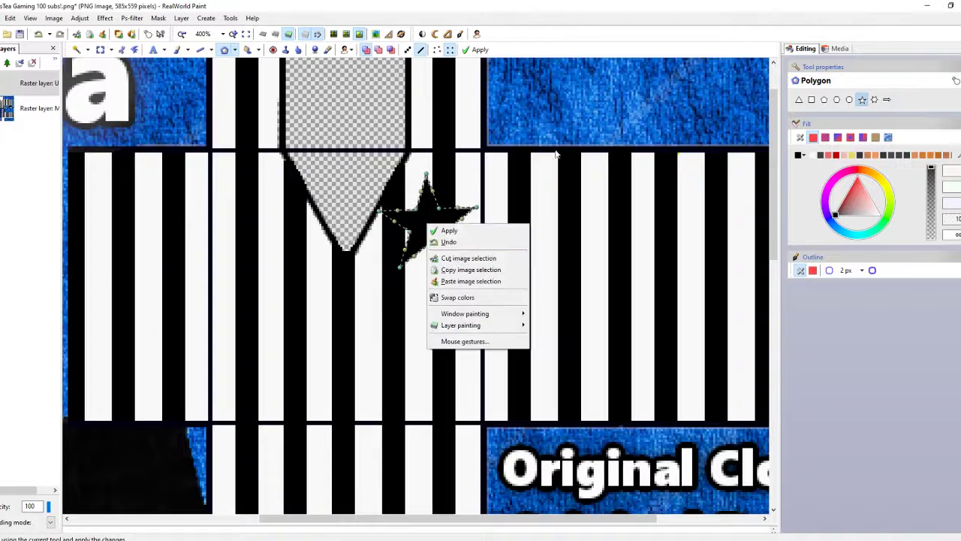
left_click(413, 193)
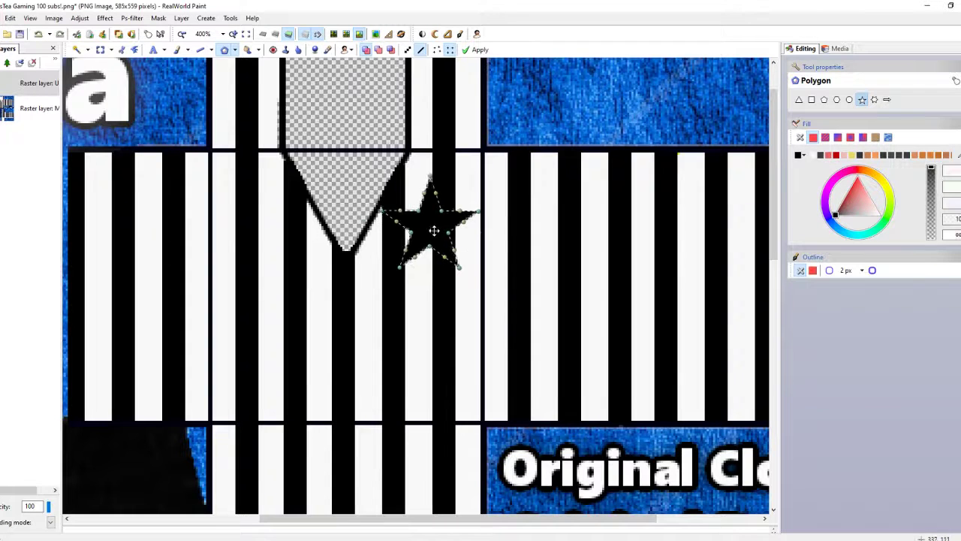
- Add a dark red outside outline 1.28 wide to the star, with blending set to Replace outline
left_click(104, 18)
left_click(121, 60)
left_click_drag(627, 205, 618, 206)
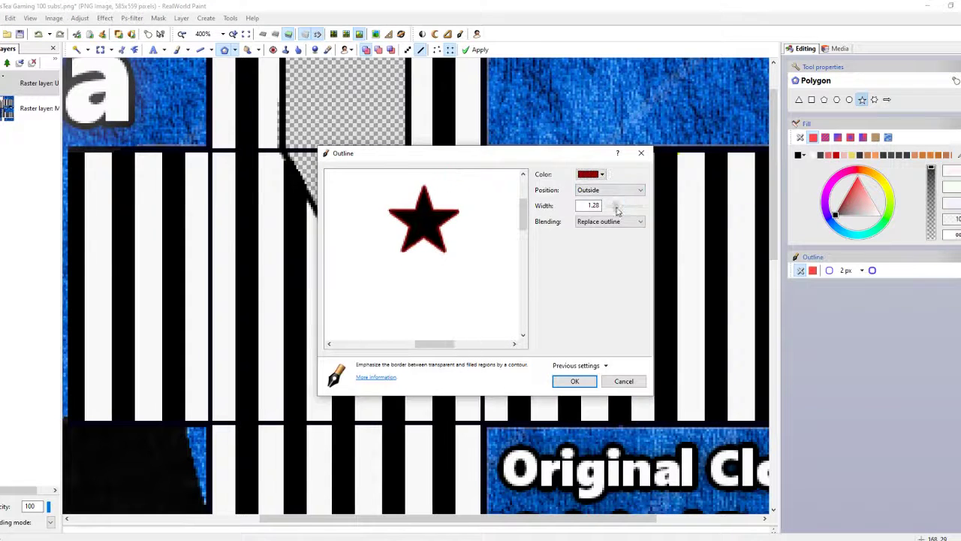
left_click(575, 381)
- Add the off-white text "Youtube" across the star in Segoe UI at size 11
left_click(154, 50)
scroll(440, 191, "up", 1)
left_click(383, 245)
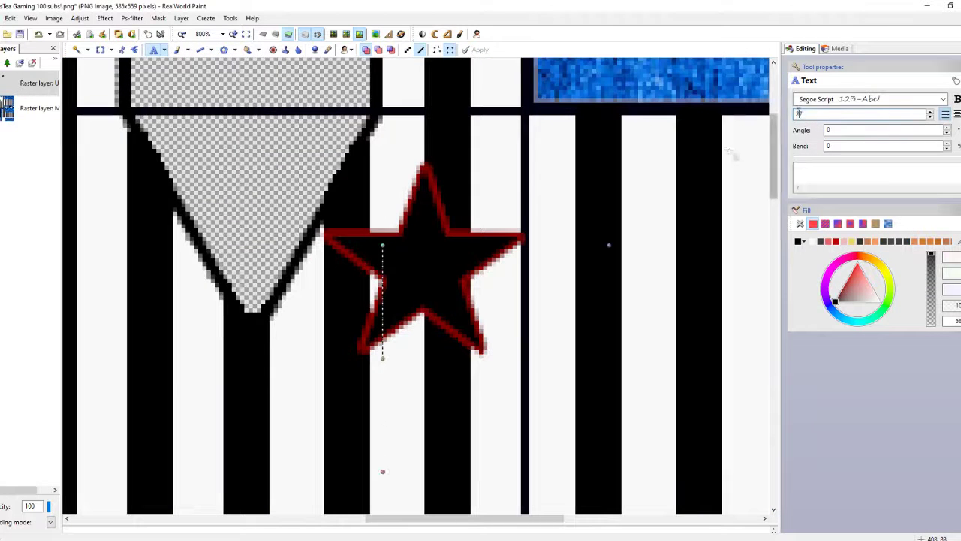
type("6")
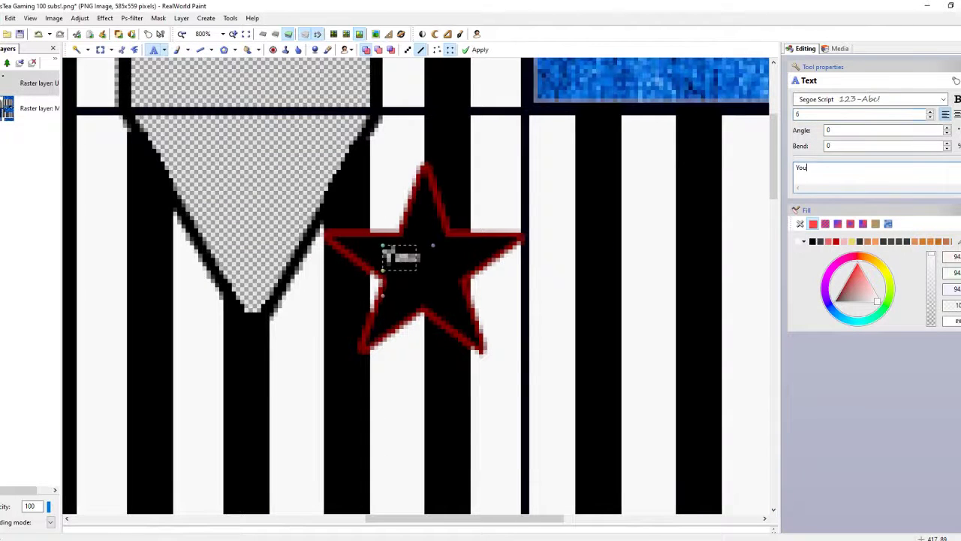
left_click_drag(393, 278, 360, 286)
scroll(422, 195, "down", 3)
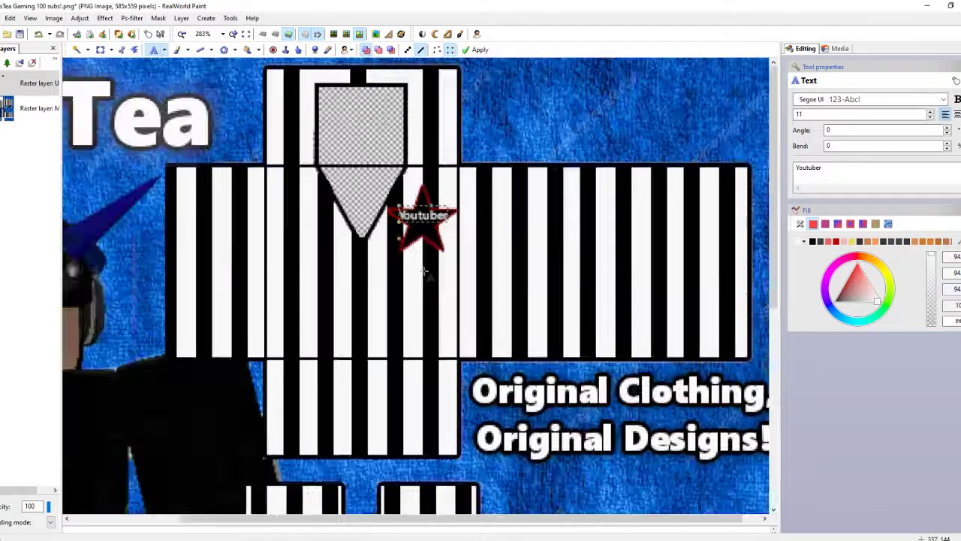
key("BackSpace")
scroll(422, 218, "up", 3)
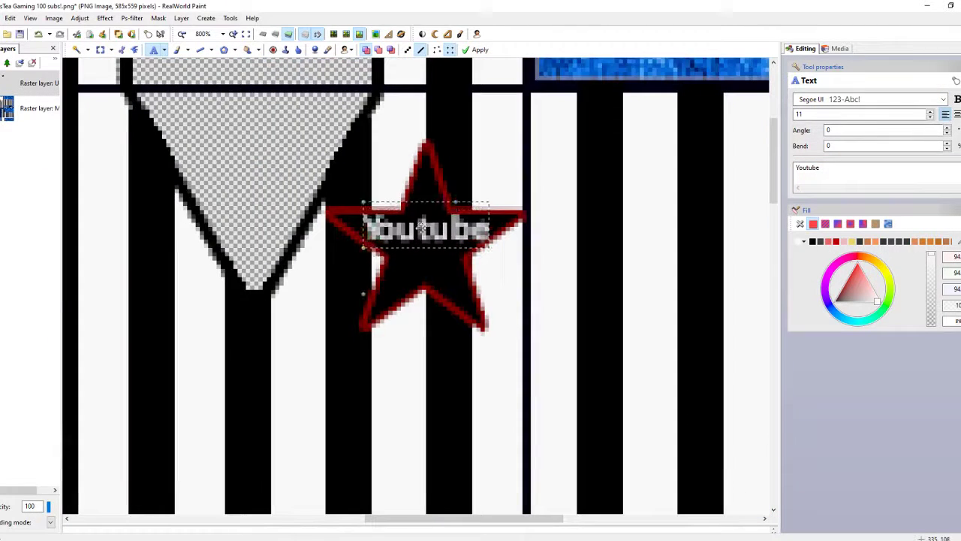
- Sharpen the "Youtube" lettering by painting its grey pixels off-white with the Pencil
left_click(177, 49)
scroll(412, 240, "up", 2)
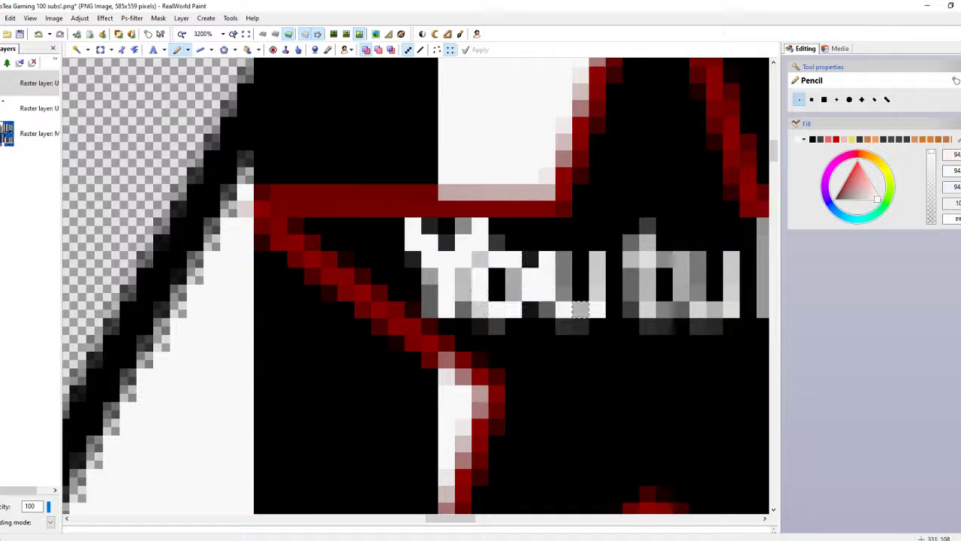
left_click_drag(447, 519, 465, 520)
left_click_drag(422, 260, 471, 310)
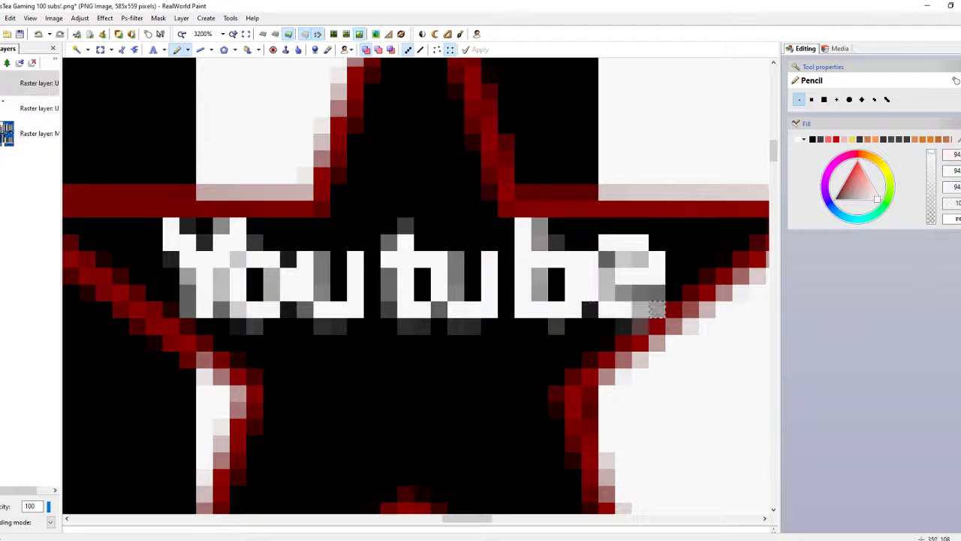
- Switch to the star's layer and pencil an off-white underline beneath "Youtube" with the letters "Des" below it
key("ctrl+minus")
right_click(18, 87)
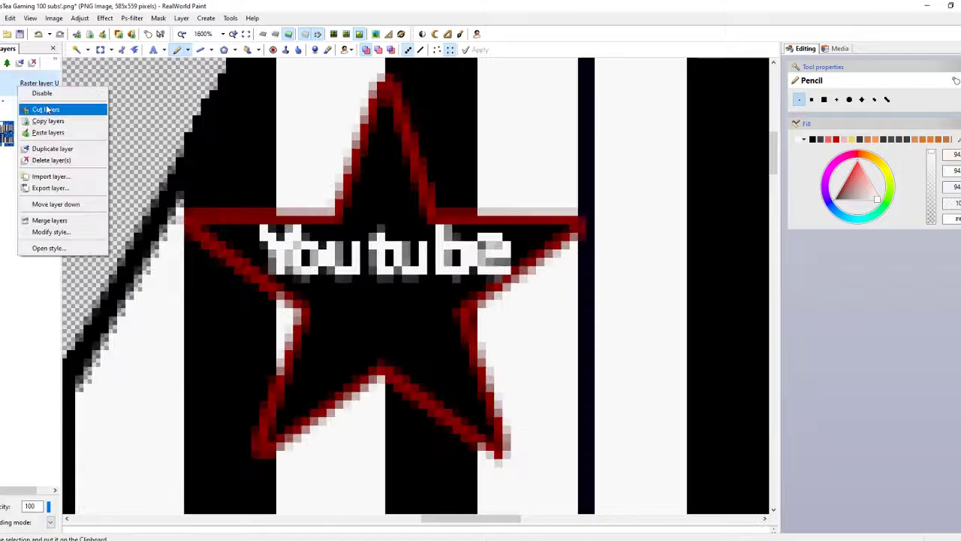
left_click(47, 110)
key("ctrl+minus")
key("ctrl+minus")
key("ctrl+minus")
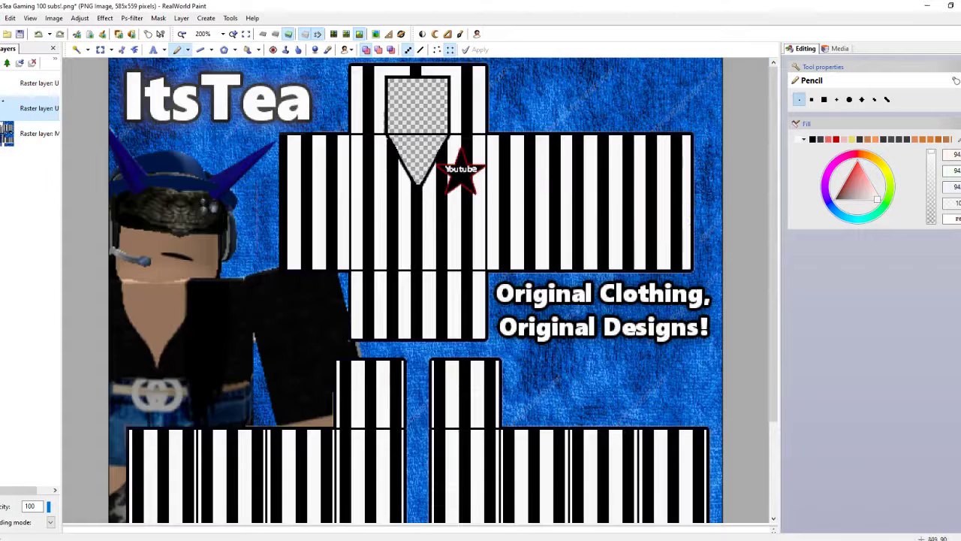
scroll(462, 161, "up", 6)
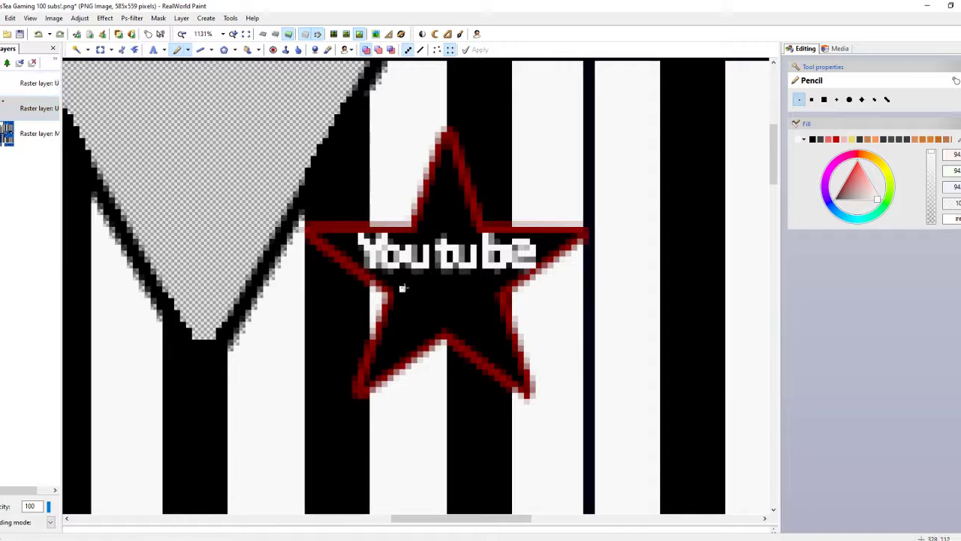
scroll(462, 289, "down", 3)
scroll(492, 263, "up", 4)
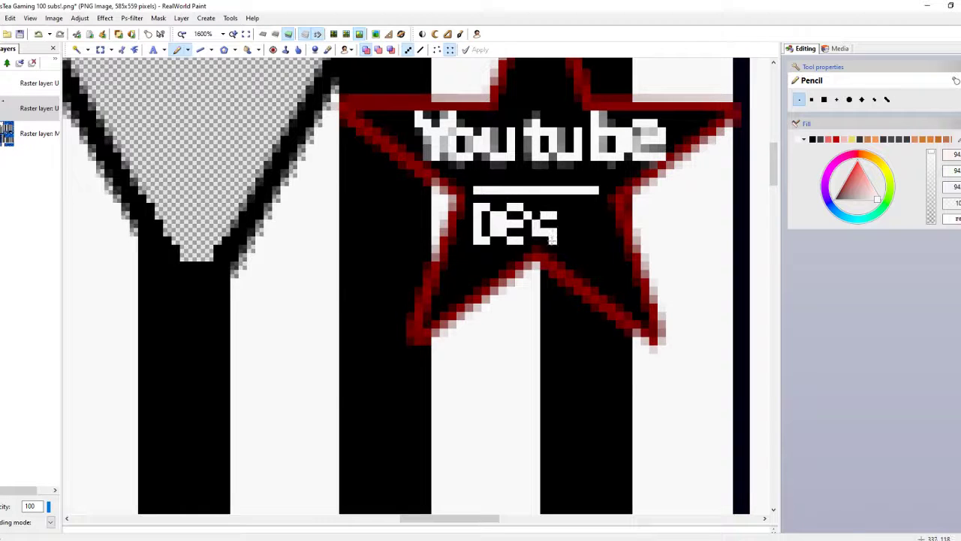
- Undo the hand-drawn letters "Des" while keeping the off-white underline
left_click(38, 35)
left_click(38, 35)
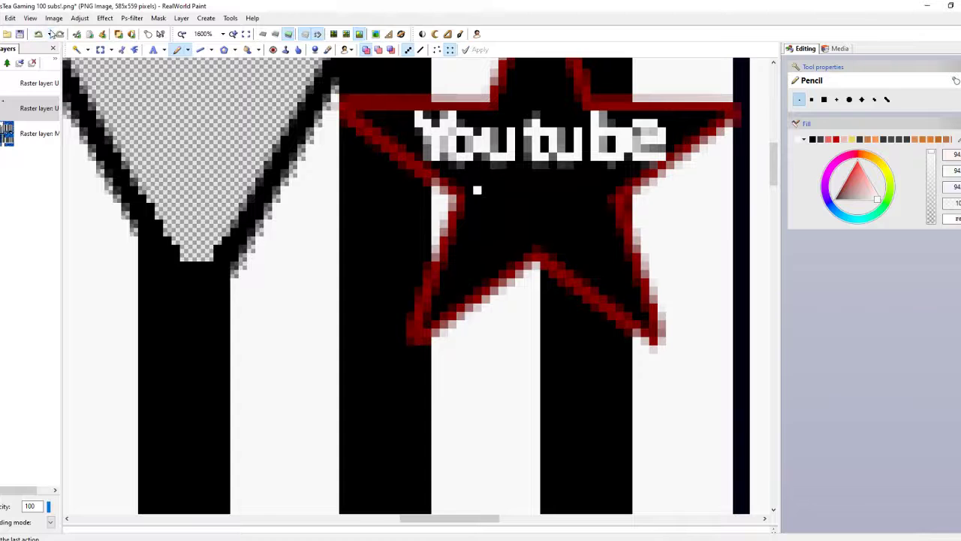
key("ctrl+y")
- Try adding the off-white text "Designer" below the underline on the star at size 6
key("t")
left_click(490, 243)
type("Designer")
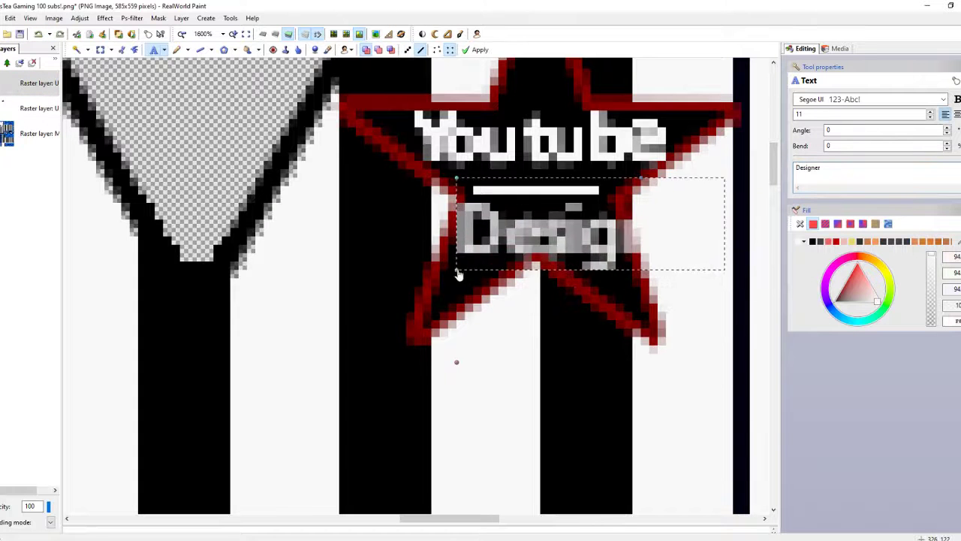
scroll(553, 240, "down", 1)
scroll(396, 178, "down", 5)
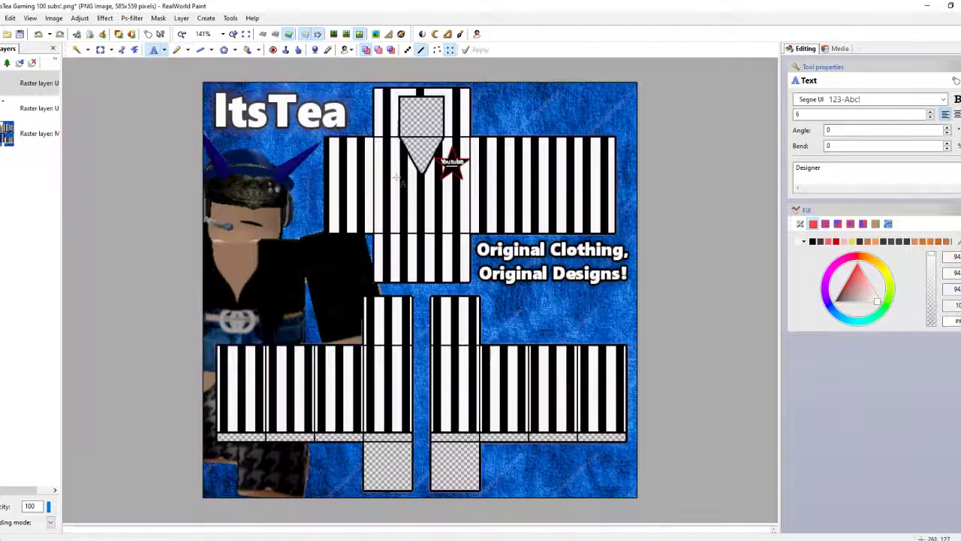
scroll(404, 156, "up", 5)
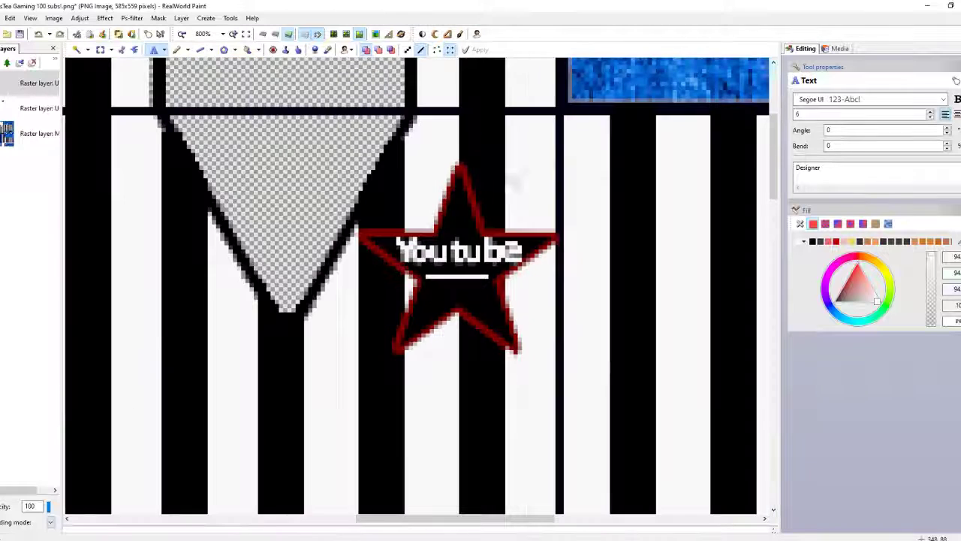
- Undo the underline, the pencil touch-ups and the "Youtube" text, going back to the outlined star
left_click(49, 34)
left_click(53, 152)
left_click(49, 34)
left_click(53, 152)
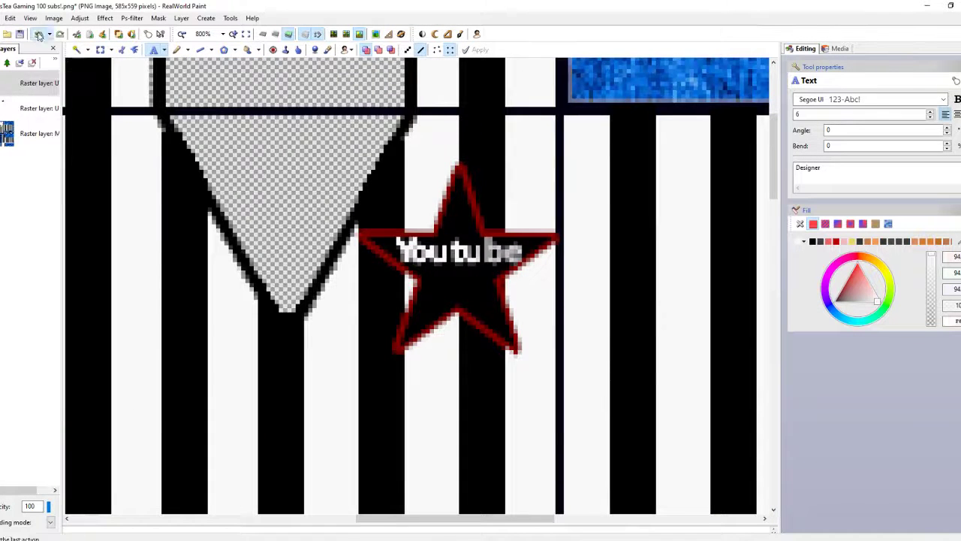
left_click(49, 34)
left_click(59, 153)
left_click(49, 33)
scroll(53, 97, "up", 3)
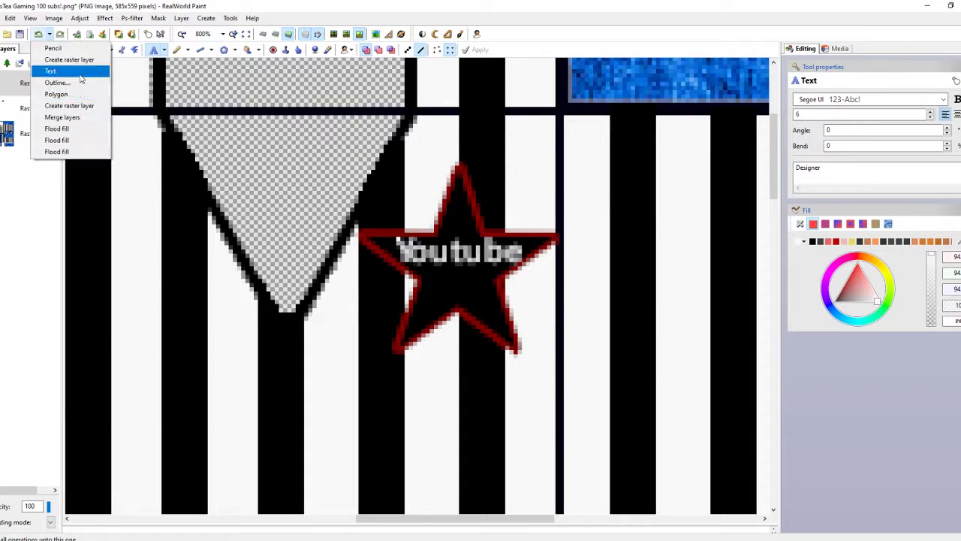
left_click(45, 108)
- Merge the layers and try off-white "Designer" text across the star at size 12
left_click(181, 18)
left_click(210, 172)
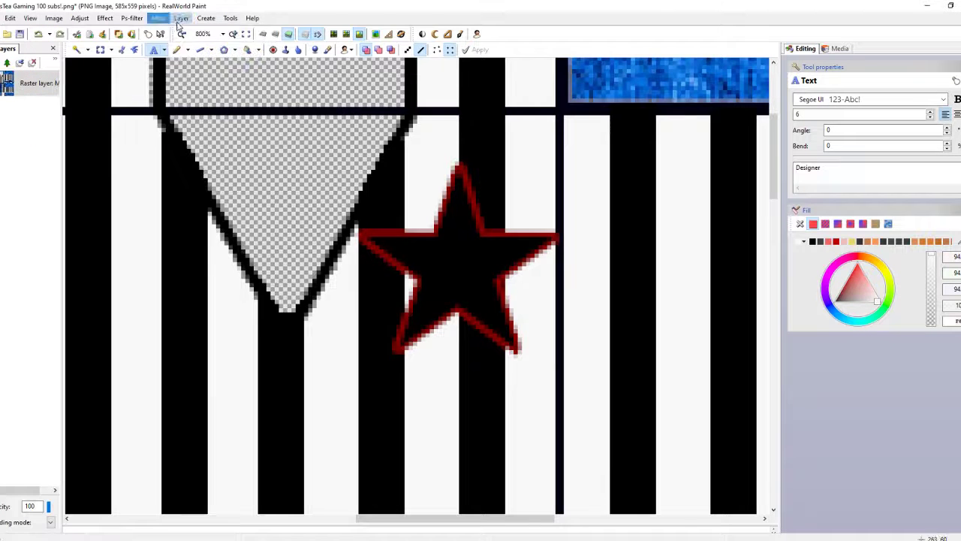
scroll(421, 192, "down", 3)
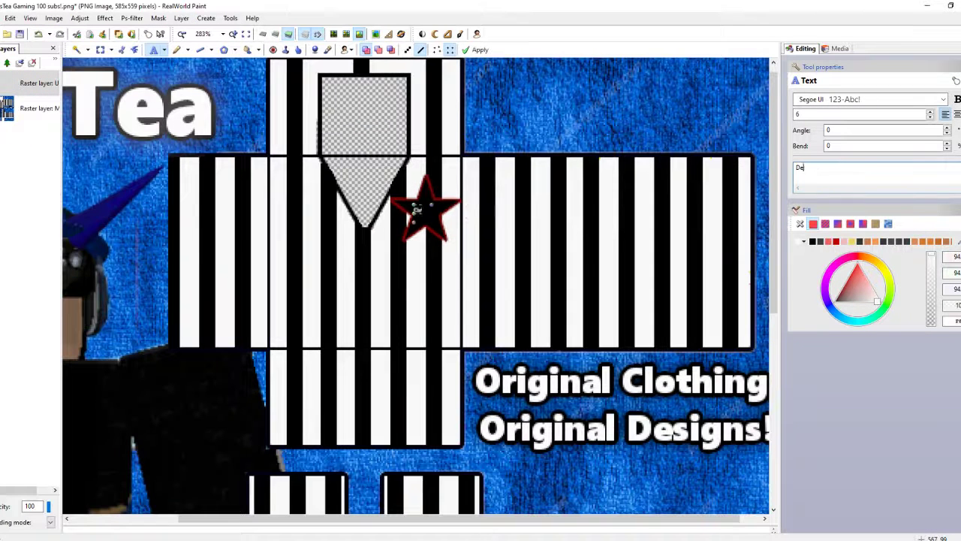
type("signer")
scroll(417, 210, "up", 3)
scroll(422, 242, "down", 2)
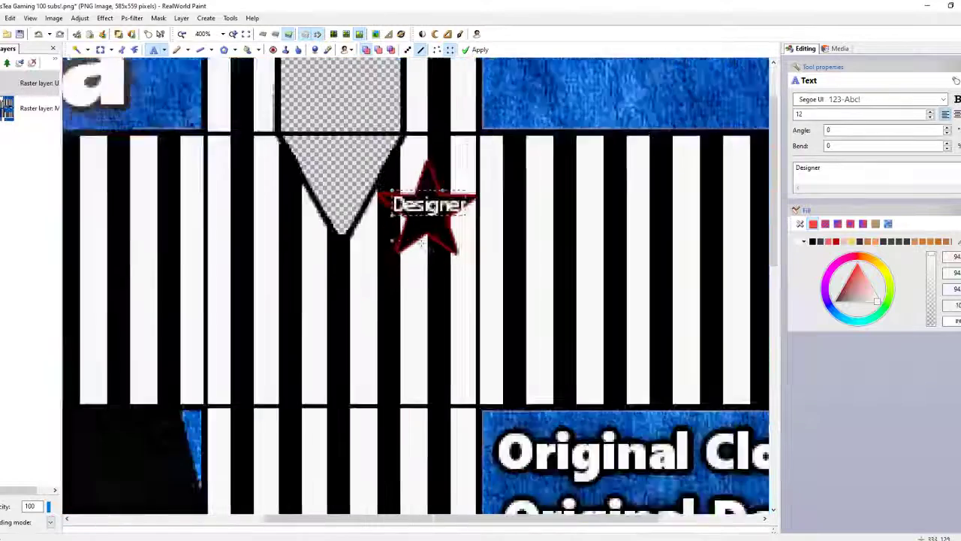
scroll(422, 242, "up", 2)
- Try the Modern font for the "Designer" text on the star, and undo back to the shirt without the star
left_click(943, 99)
left_click(819, 170)
left_click(943, 99)
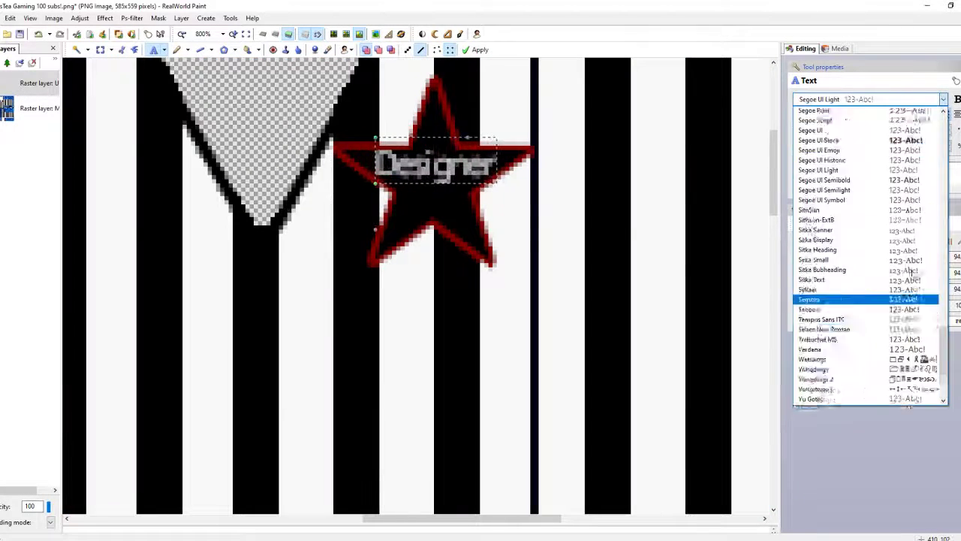
scroll(911, 270, "up", 5)
left_click(827, 221)
scroll(456, 133, "down", 2)
scroll(359, 150, "up", 2)
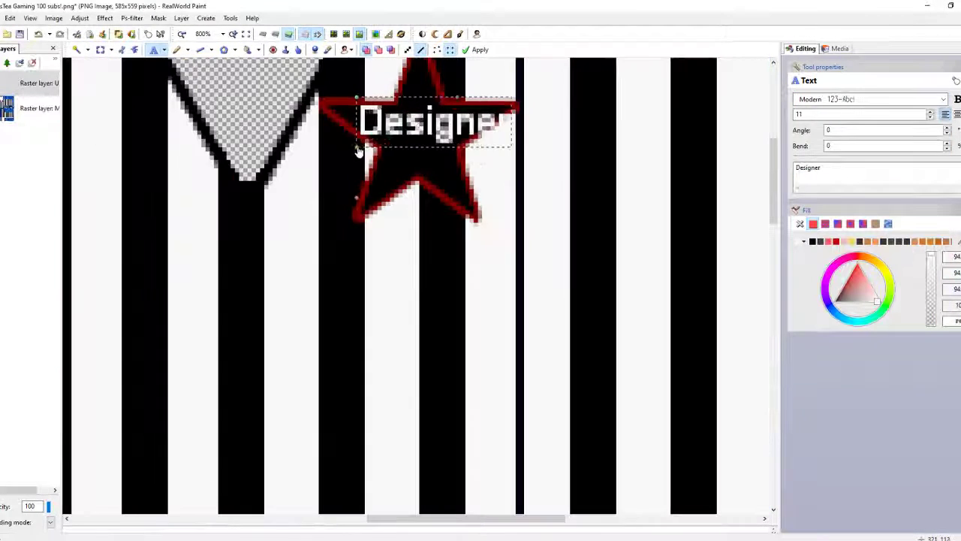
scroll(359, 151, "down", 3)
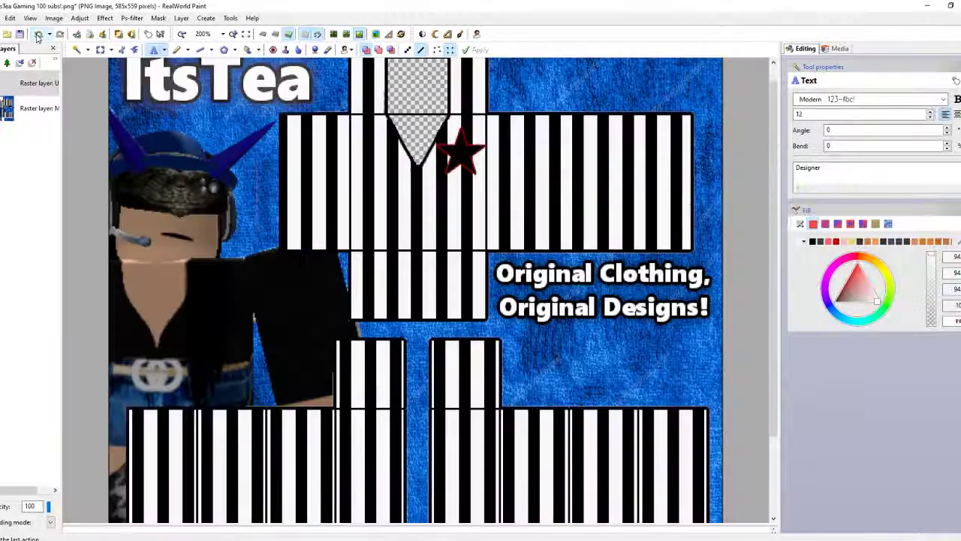
left_click(37, 35)
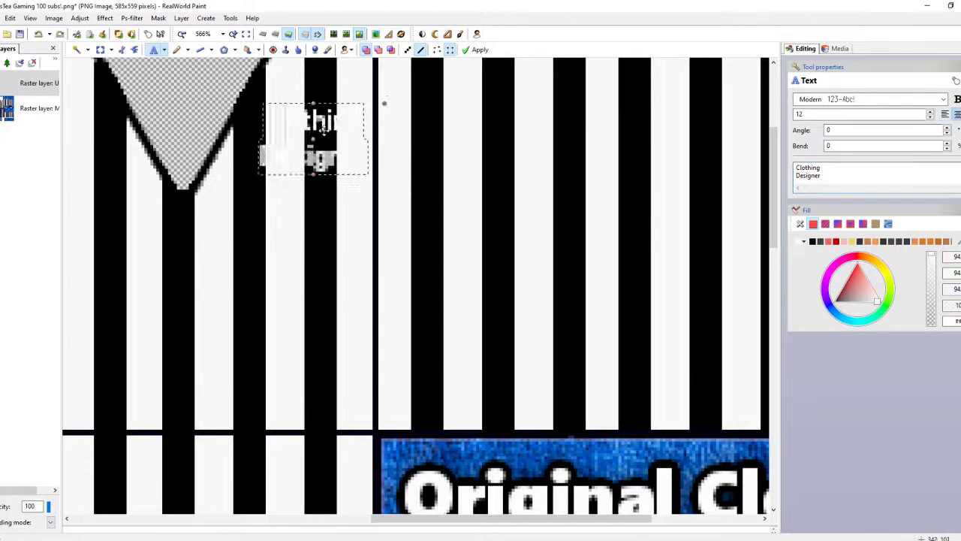
- Recolour the two-line "Clothing Designer" chest text dark red and try it in Monotype Corsiva at size 13
left_click(815, 224)
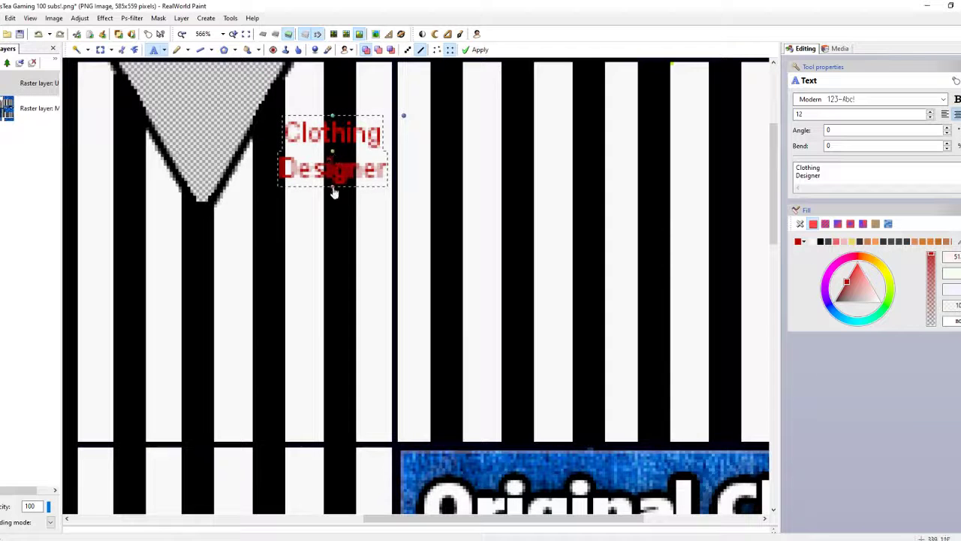
left_click(943, 100)
left_click(824, 132)
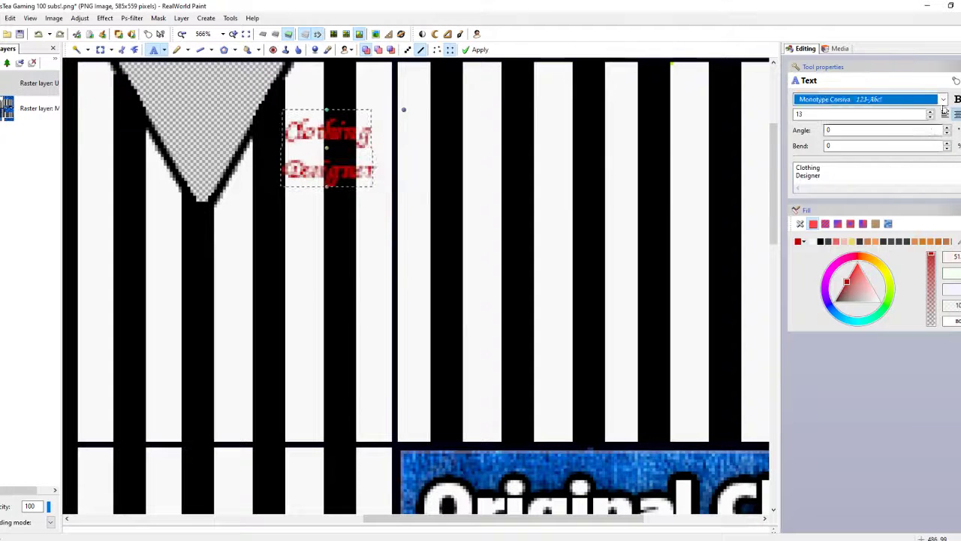
- Compare several fonts for the "Clothing Designer" chest text and set it to Candara Light at size 13
left_click(944, 99)
left_click(917, 171)
left_click(944, 99)
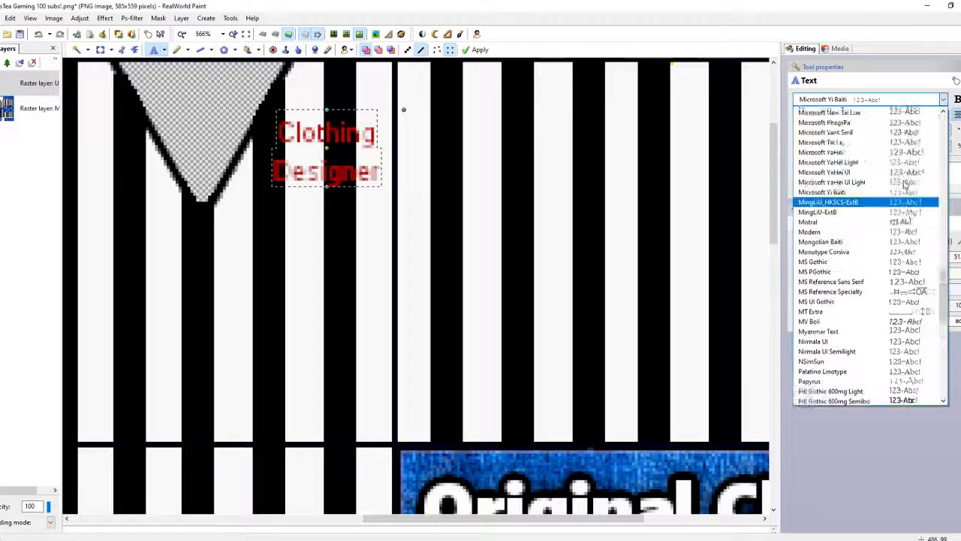
scroll(864, 226, "up", 5)
left_click(931, 109)
left_click(944, 99)
left_click(849, 180)
left_click(943, 99)
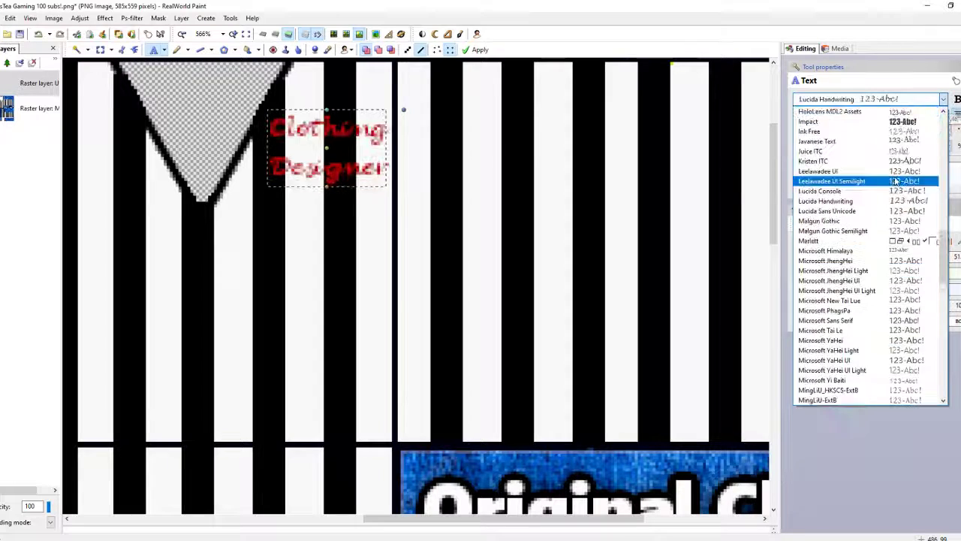
left_click(847, 180)
left_click(944, 99)
left_click(892, 192)
scroll(477, 197, "down", 2)
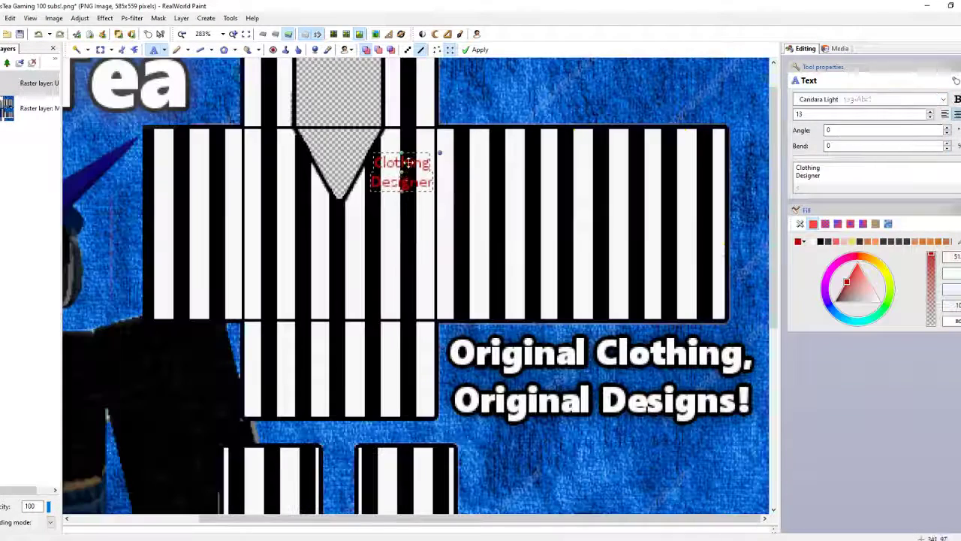
scroll(414, 172, "up", 2)
scroll(334, 174, "down", 2)
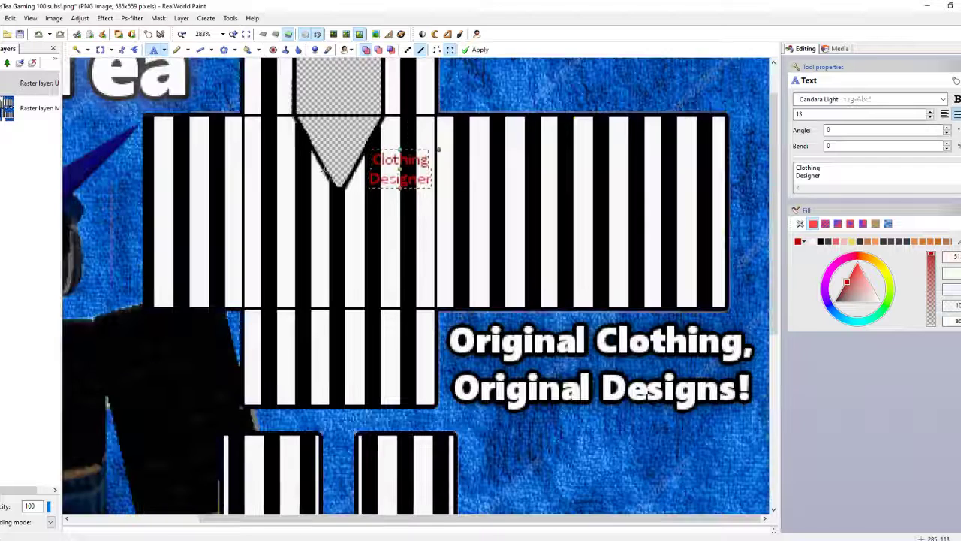
- Outline the "Clothing Designer" text in black, positioned outside with width 1.28 and Replace outline blending
left_click(104, 18)
left_click(135, 78)
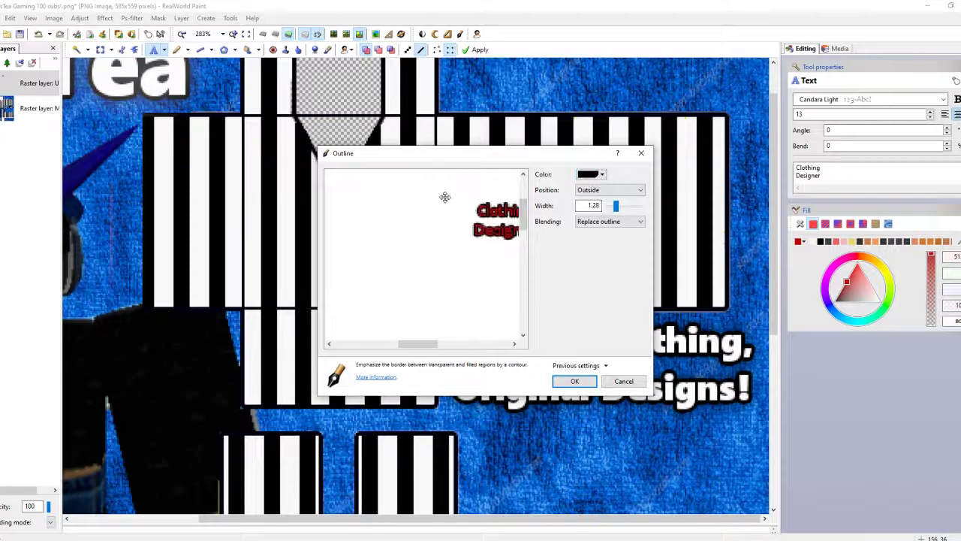
key("Return")
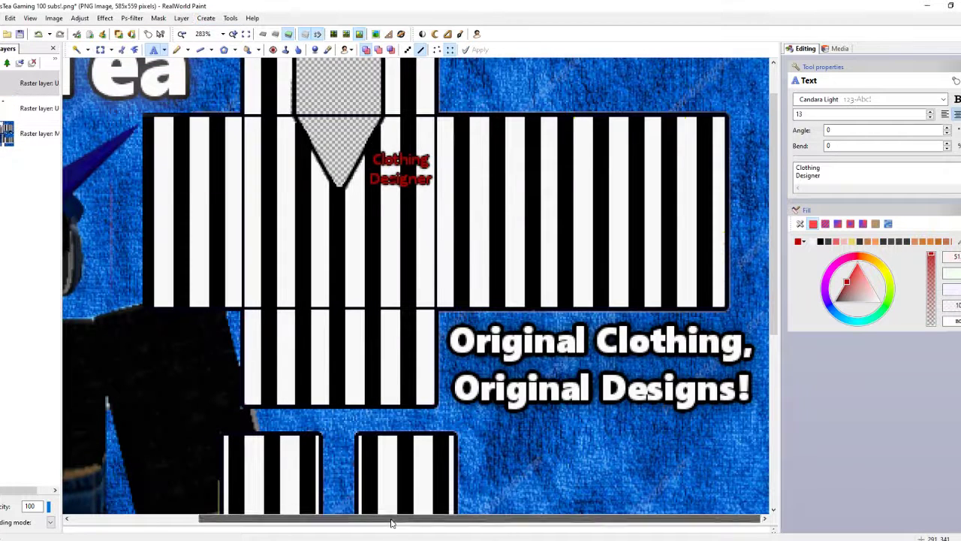
left_click(105, 514)
left_click(214, 513)
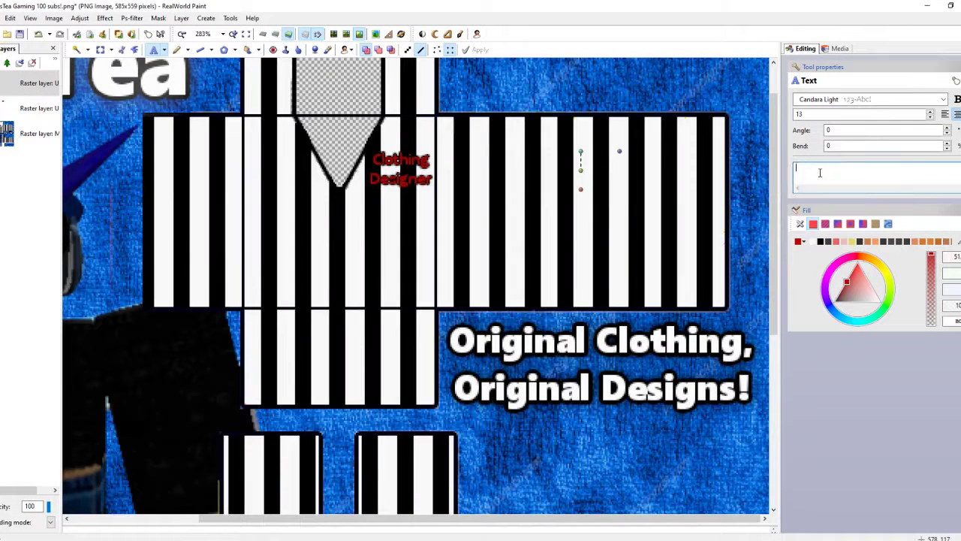
- Add the channel name on the shirt's upper back in dark red Franklin Gothic Medium, bent into an upward arch of about -74
left_click_drag(658, 162, 682, 218)
left_click(869, 99)
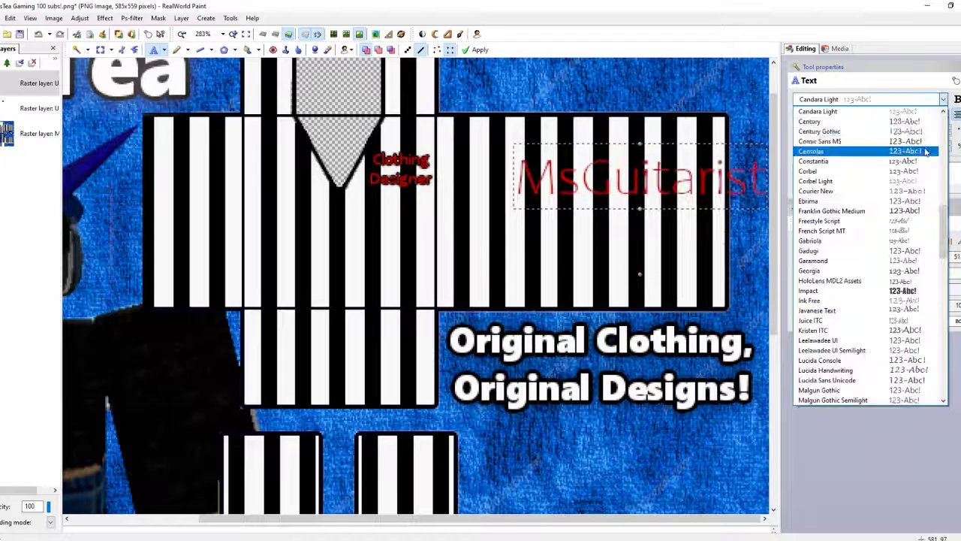
scroll(869, 188, "up", 5)
left_click(863, 99)
scroll(682, 217, "down", 1)
left_click_drag(634, 248, 637, 176)
scroll(627, 175, "up", 1)
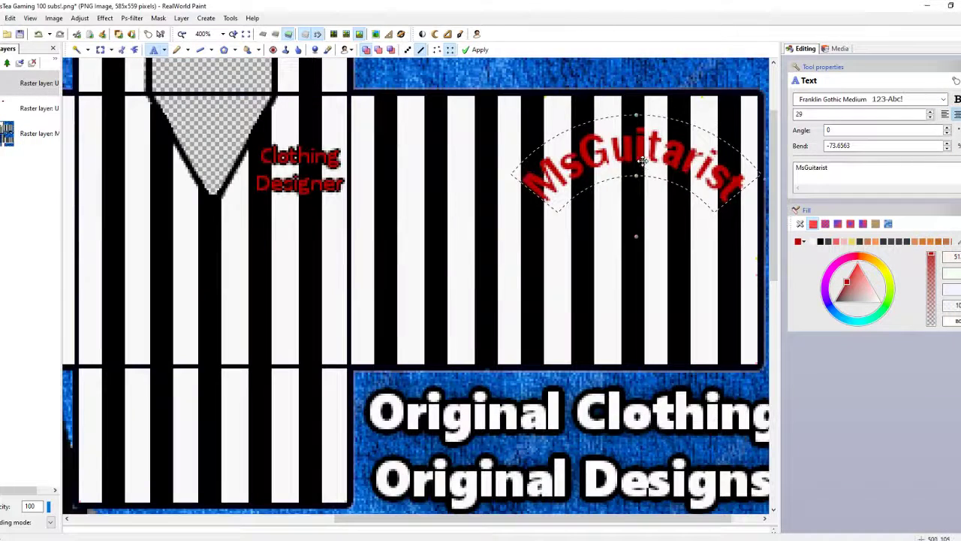
scroll(640, 181, "down", 1)
mouse_move(220, 518)
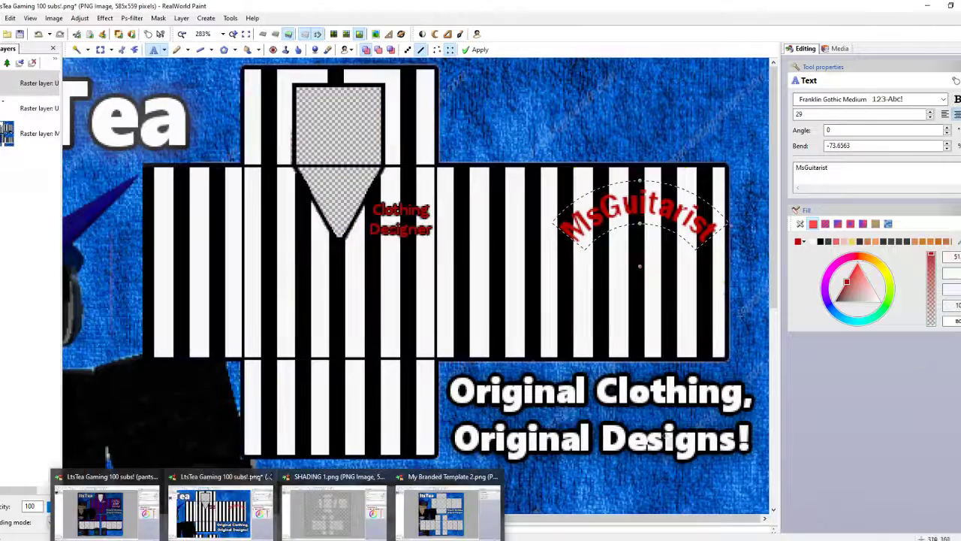
left_click_drag(642, 229, 648, 225)
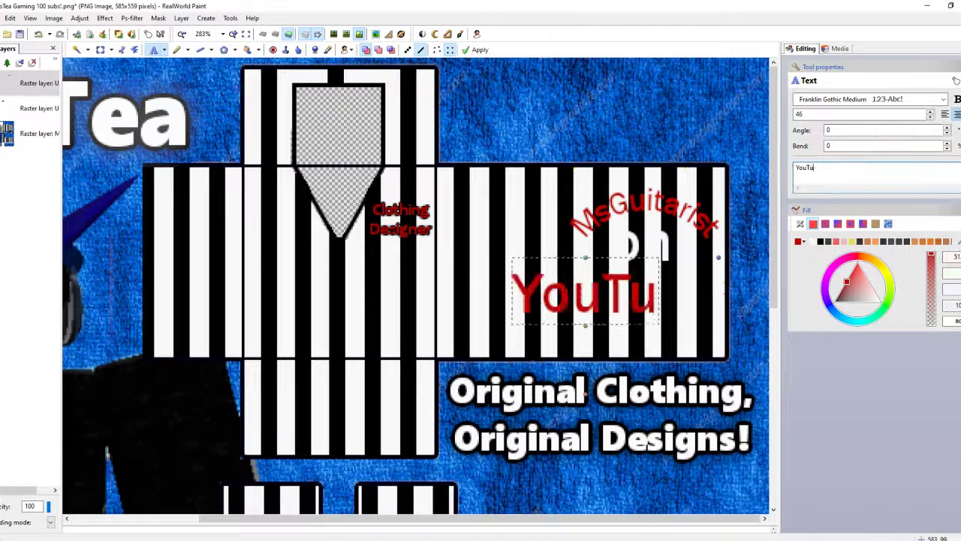
- Place "YouTube" in dark red at size 32 beneath the word "on" and outline it in black, 1.28 wide outside
type("be")
left_click_drag(577, 285, 650, 288)
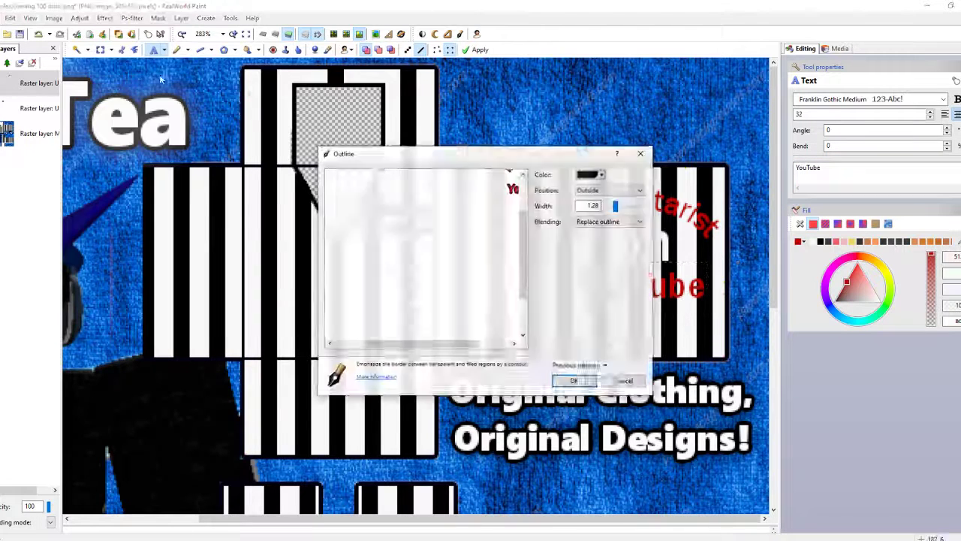
key("Return")
scroll(480, 326, "down", 2)
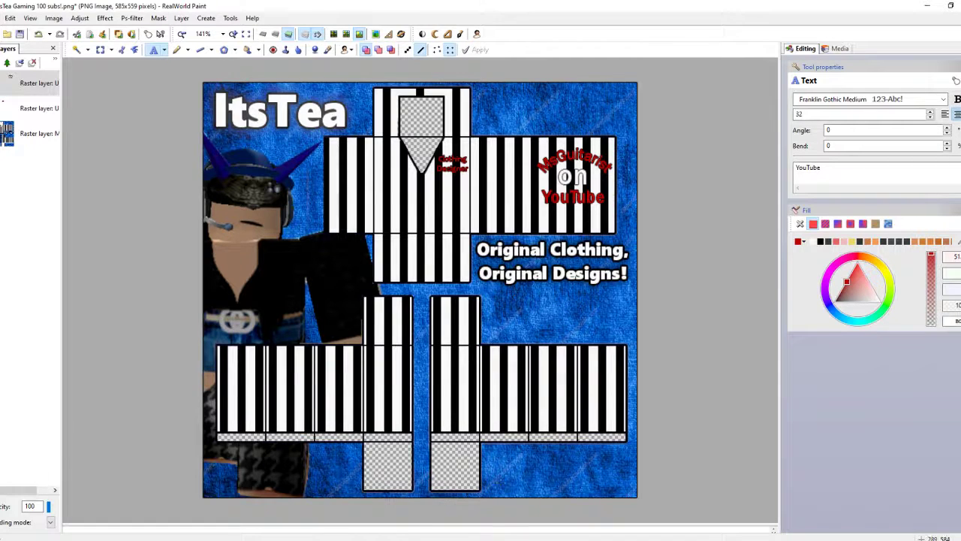
- Merge the text layers into the shirt template and overlay the pasted fabric shading on it
left_click(181, 18)
left_click(183, 26)
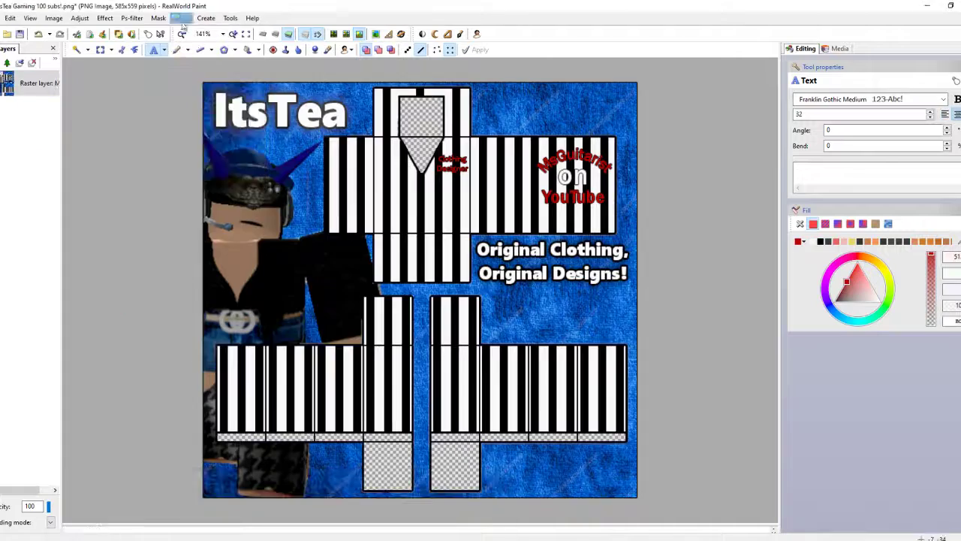
key("ctrl+v")
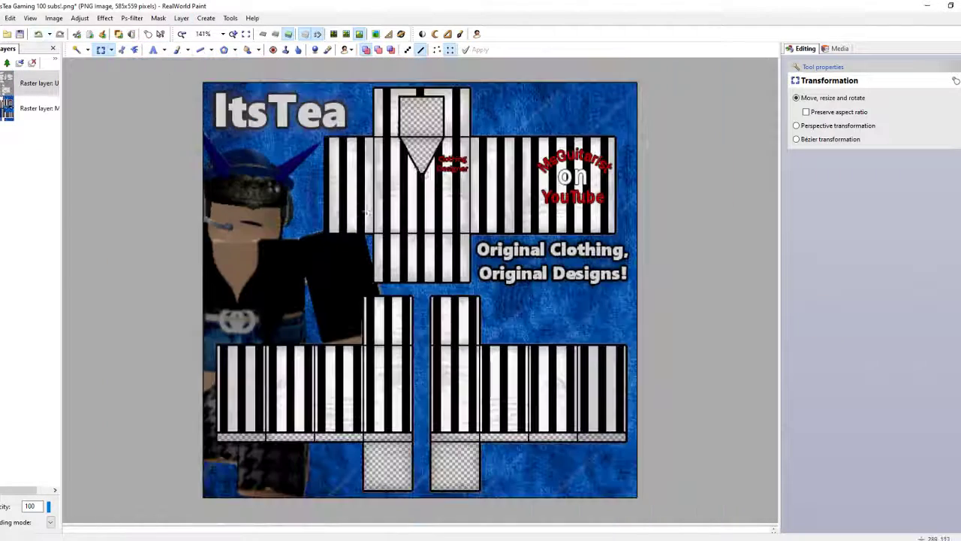
left_click(60, 36)
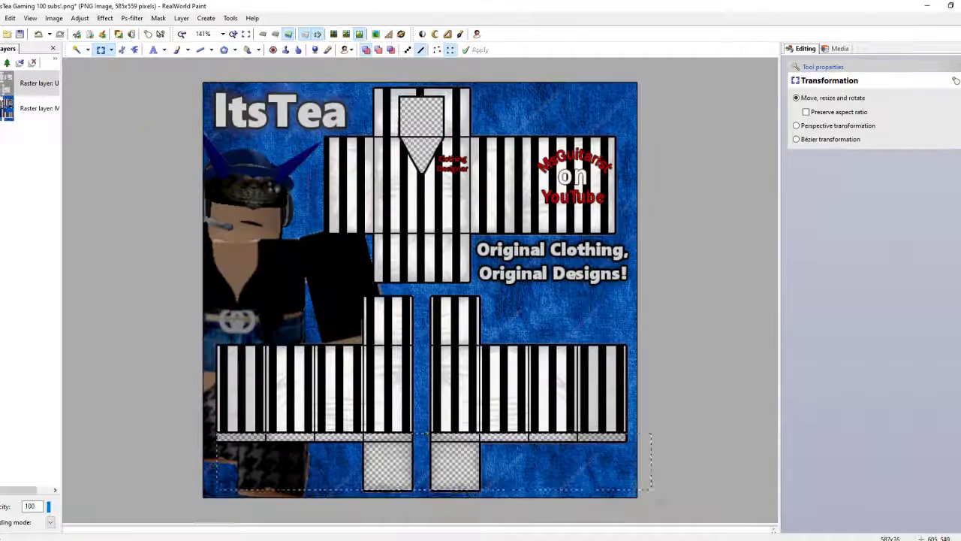
key("ctrl+d")
key("ctrl+e")
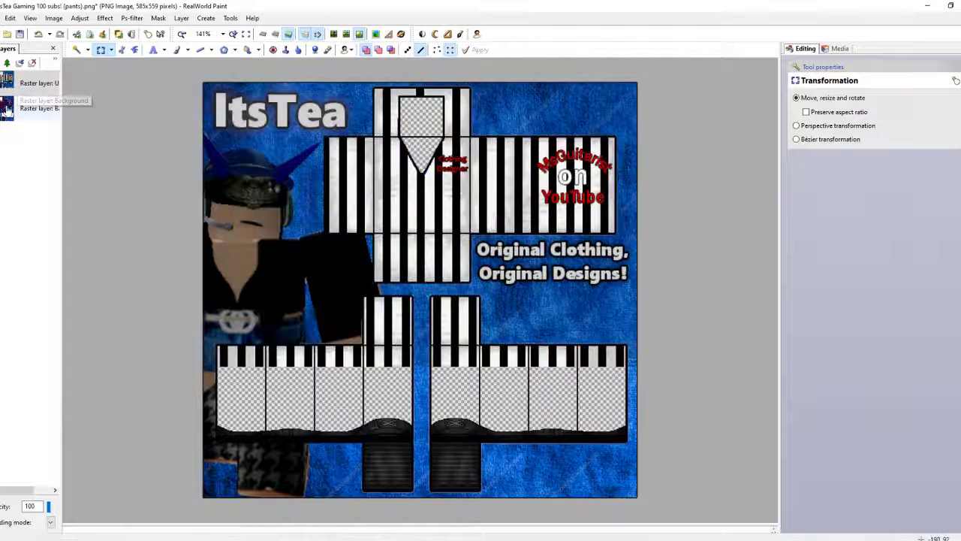
- Move the Background layer of the pants template above the pasted striped shirt layer
left_click_drag(6, 109, 30, 81)
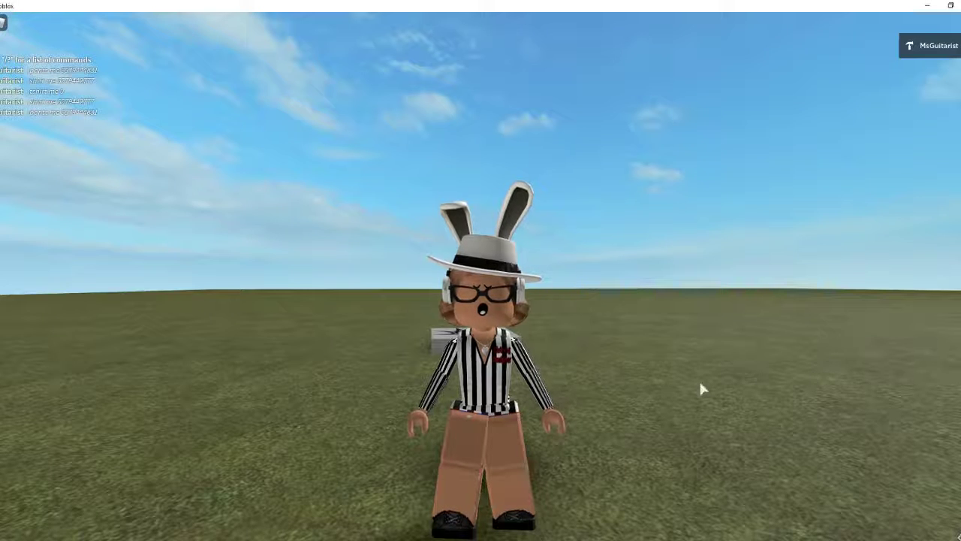
- Switch to Roblox and turn the avatar around to examine the striped outfit from the front, sides and back
key("d")
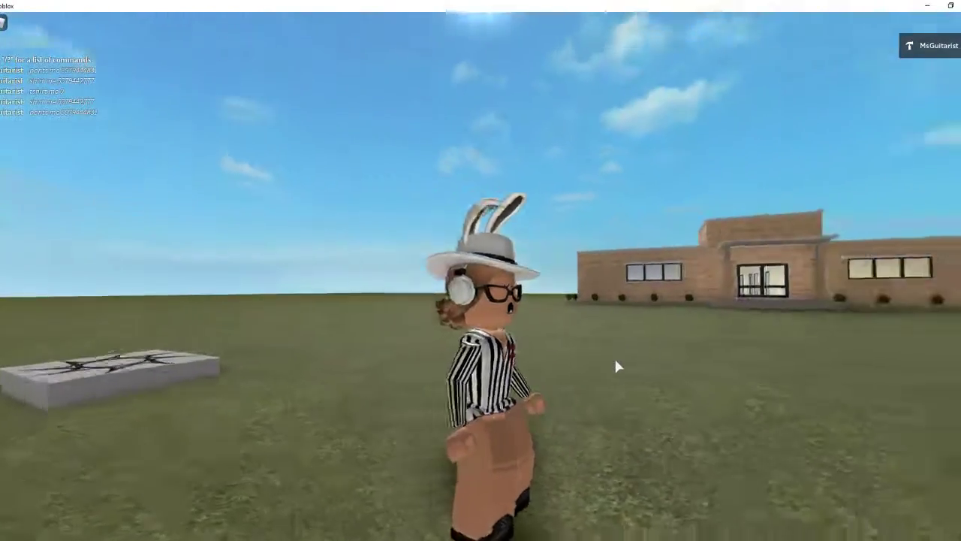
key("w")
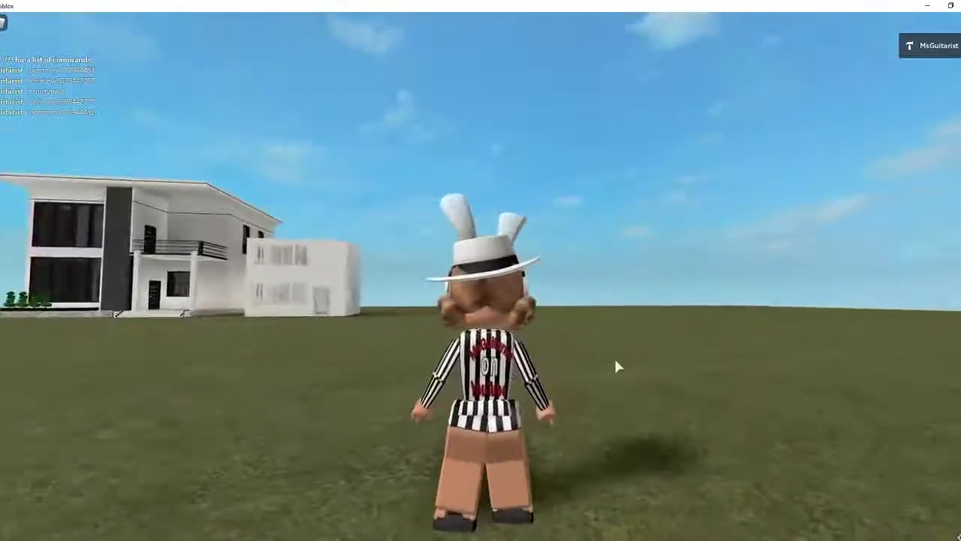
key("a")
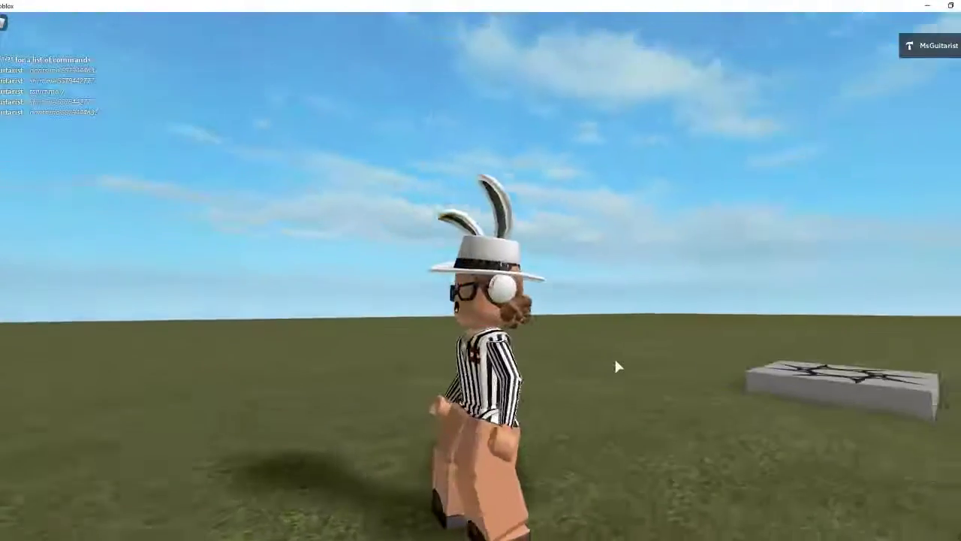
key("s")
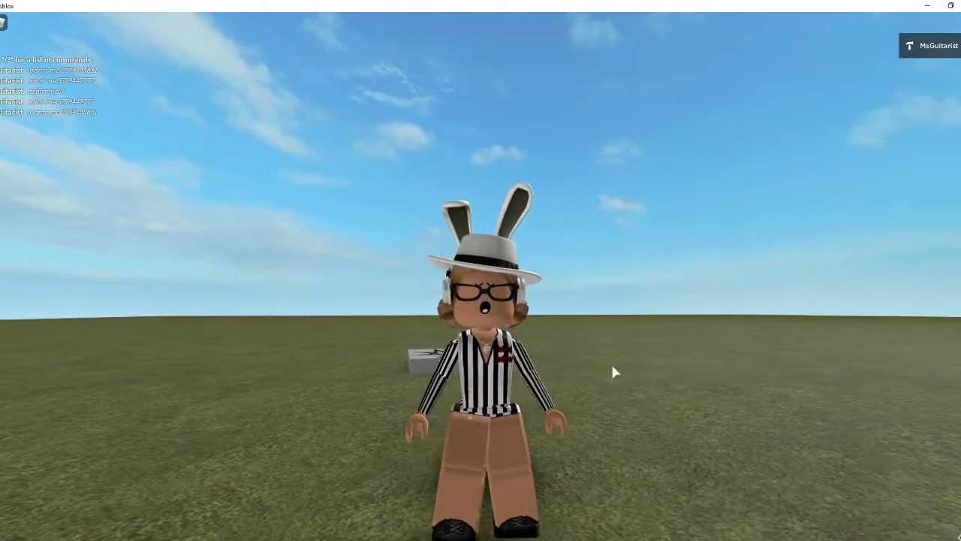